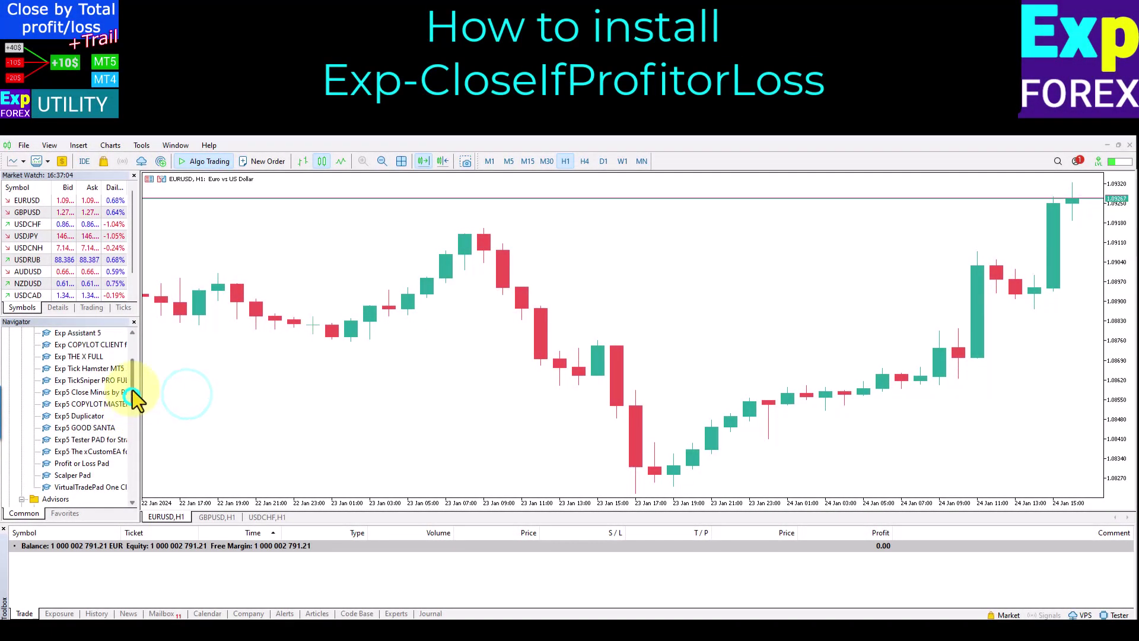
Step: Attach the Profit or Loss Pad expert from the Navigator's Market group to the EURUSD H1 chart
left_click_drag(133, 389, 133, 378)
scroll(62, 346, "down", 1)
left_click(63, 346)
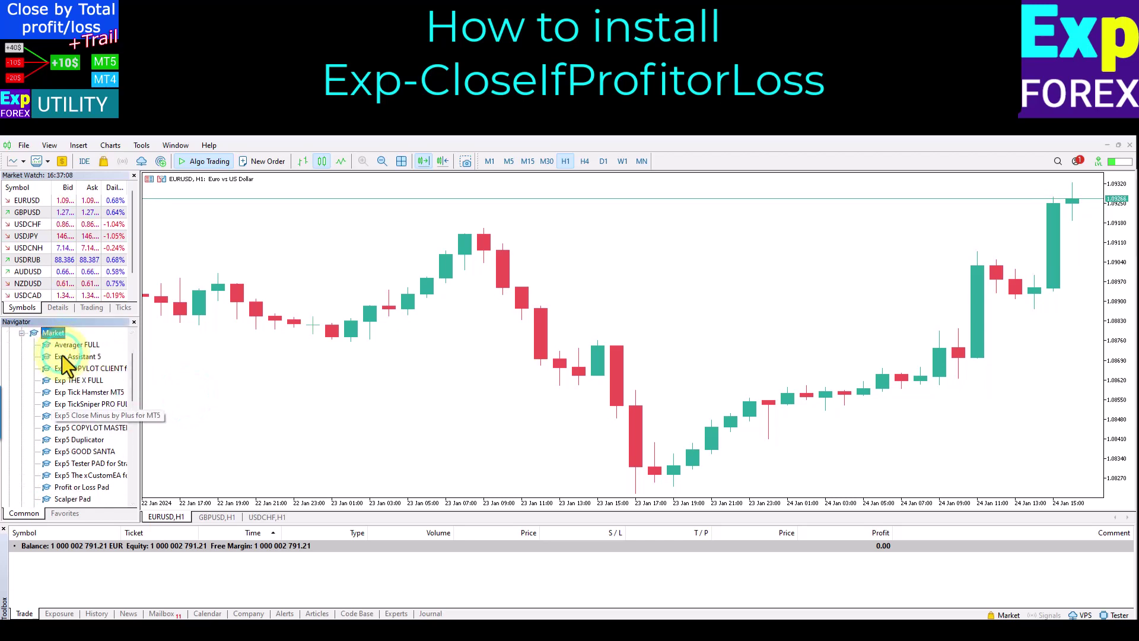
left_click(110, 488)
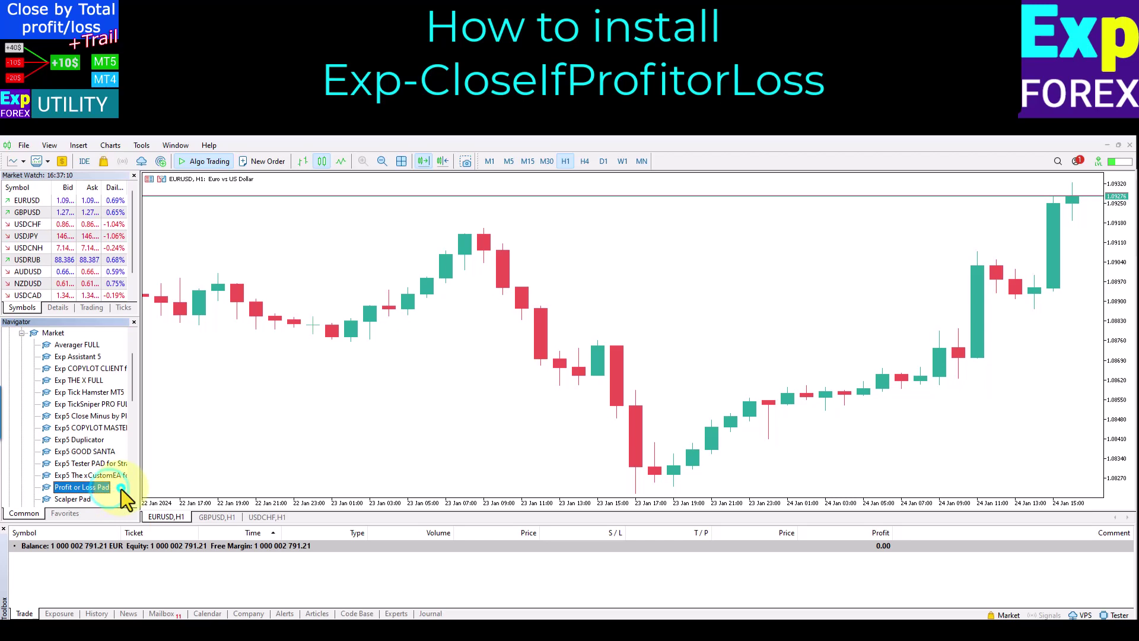
right_click(121, 489)
left_click(215, 497)
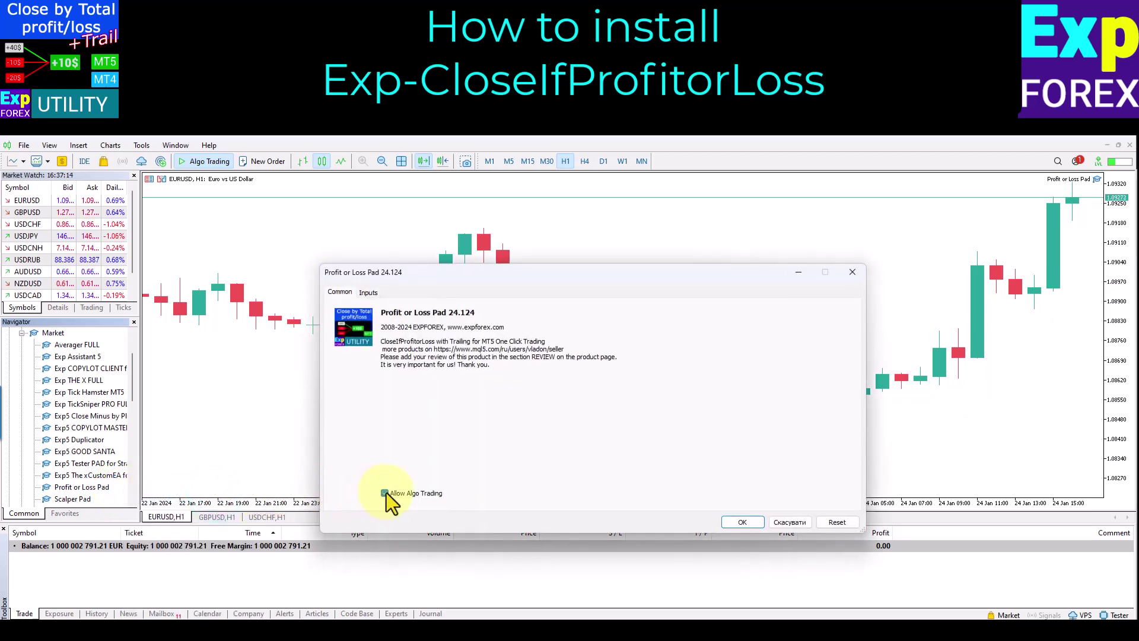
Step: Review the pad's input parameters and launch it with the default values
left_click(368, 292)
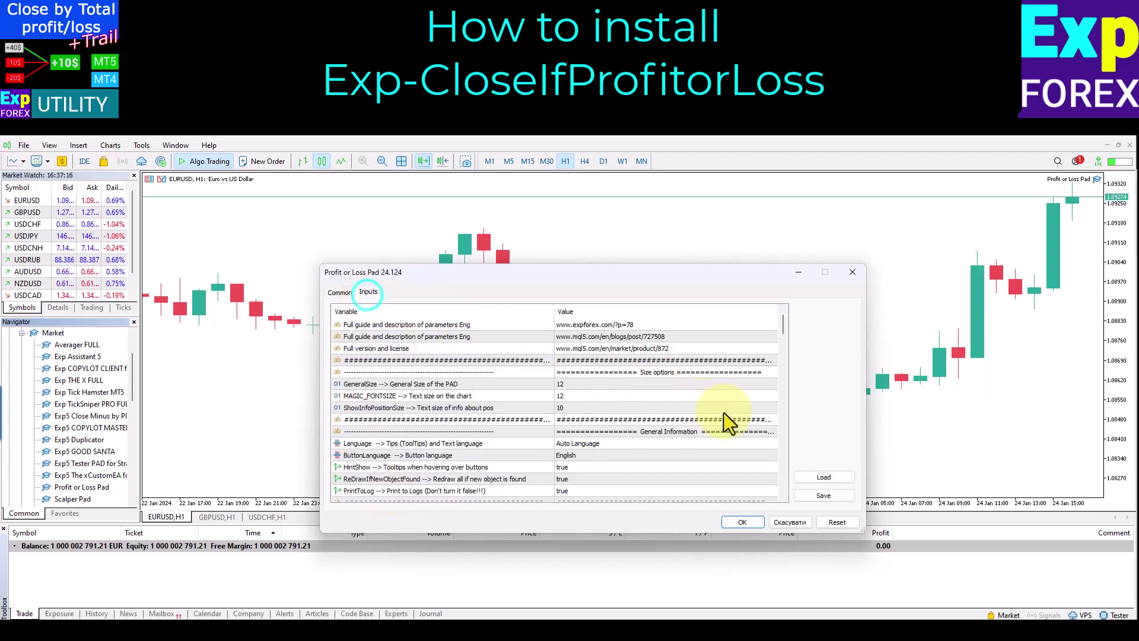
scroll(725, 413, "down", 10)
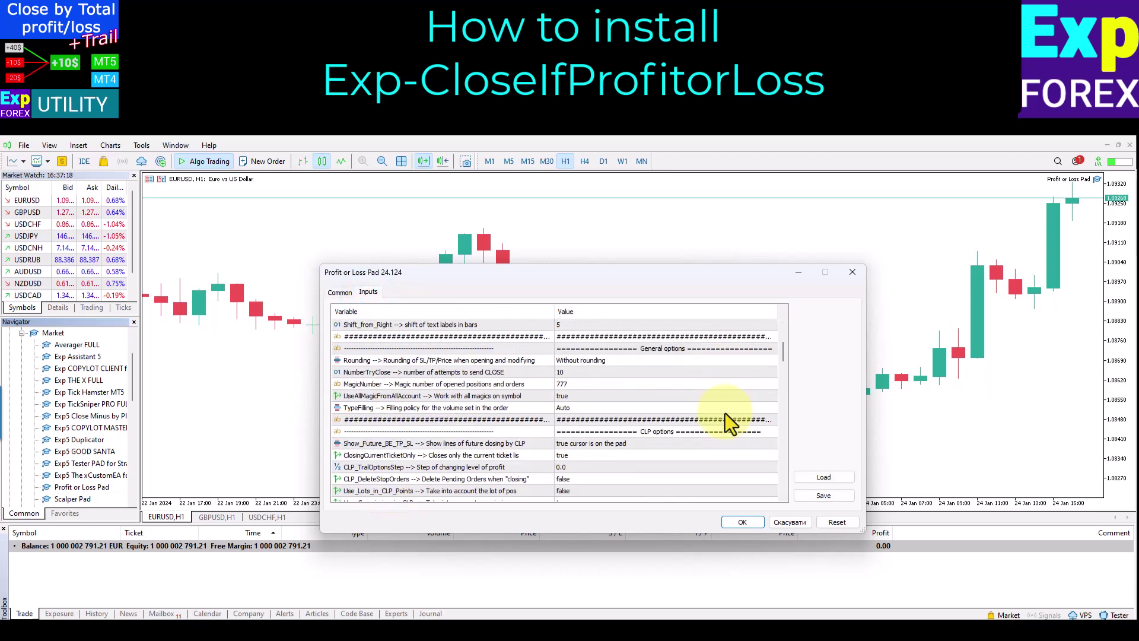
scroll(725, 413, "down", 8)
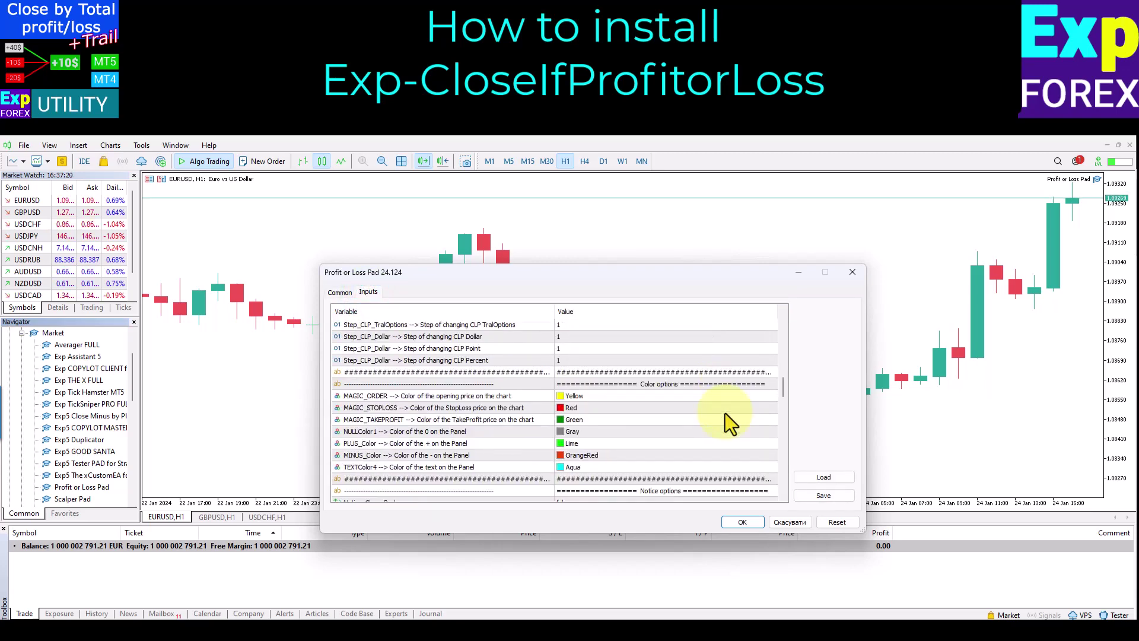
scroll(725, 413, "down", 6)
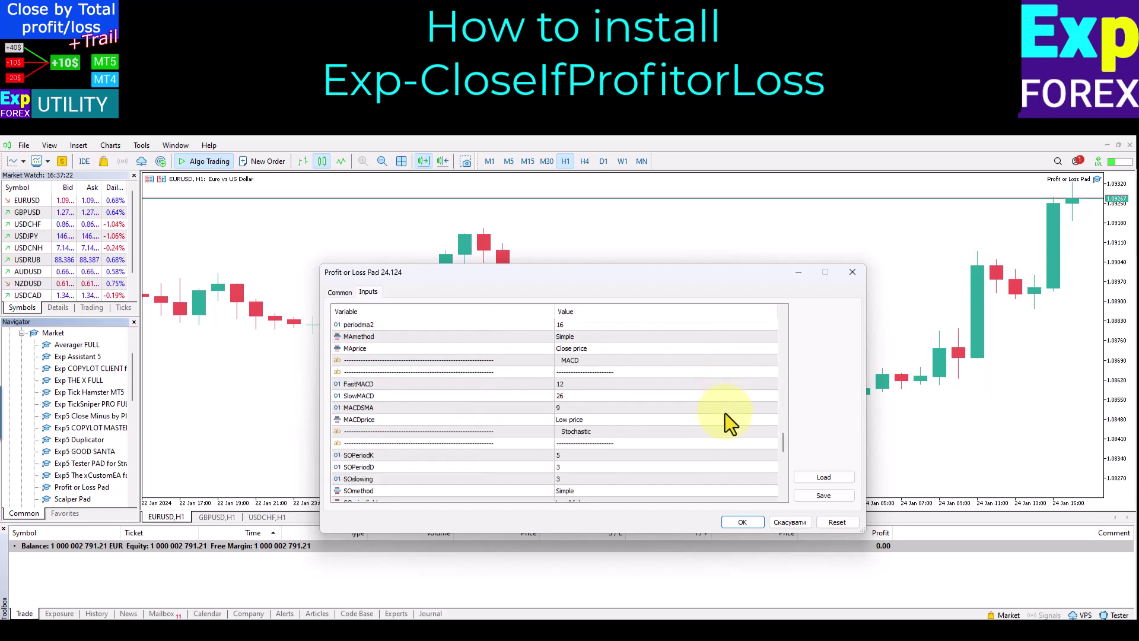
left_click(750, 520)
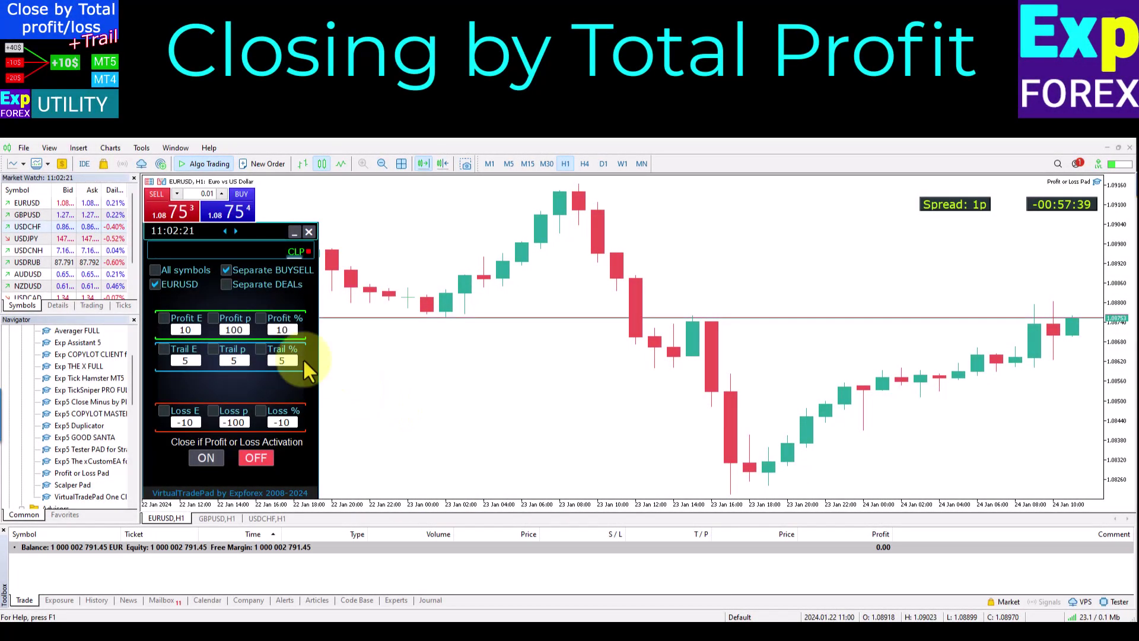
Step: Limit the pad to EURUSD, enable Profit E and Profit p at 10, and switch closing ON
left_click(155, 284)
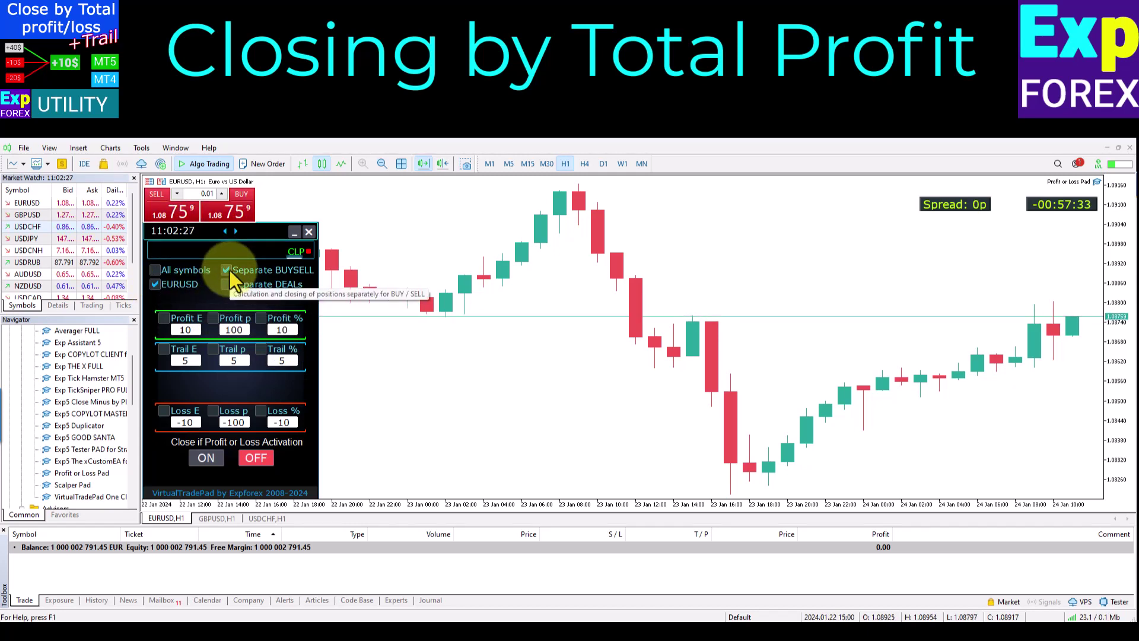
left_click(164, 318)
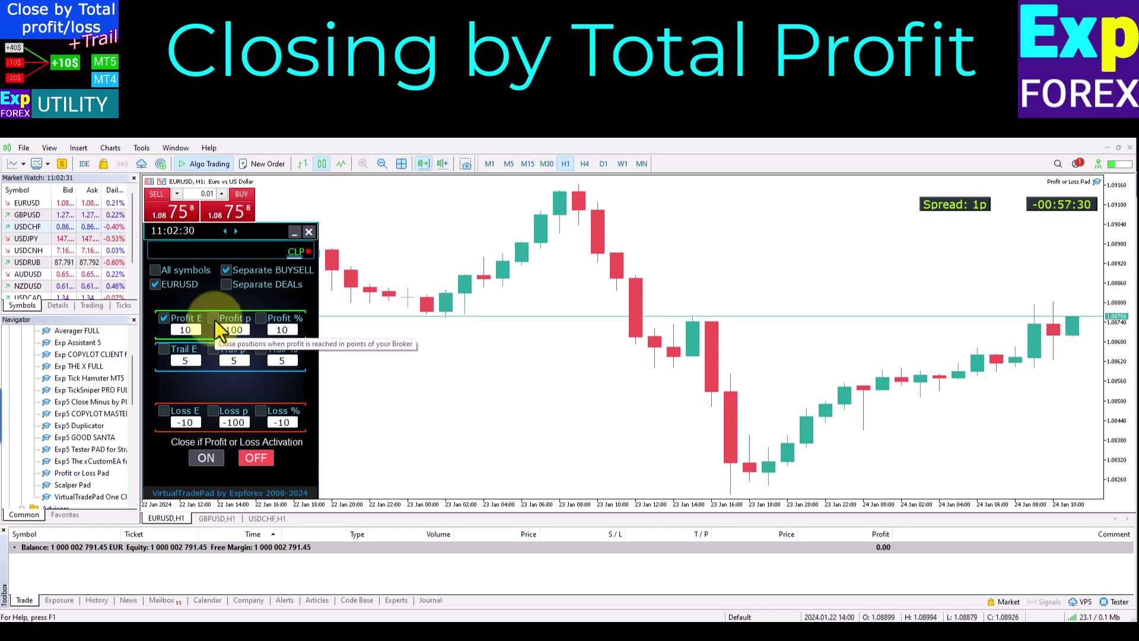
left_click(236, 330)
key("BackSpace")
left_click(227, 363)
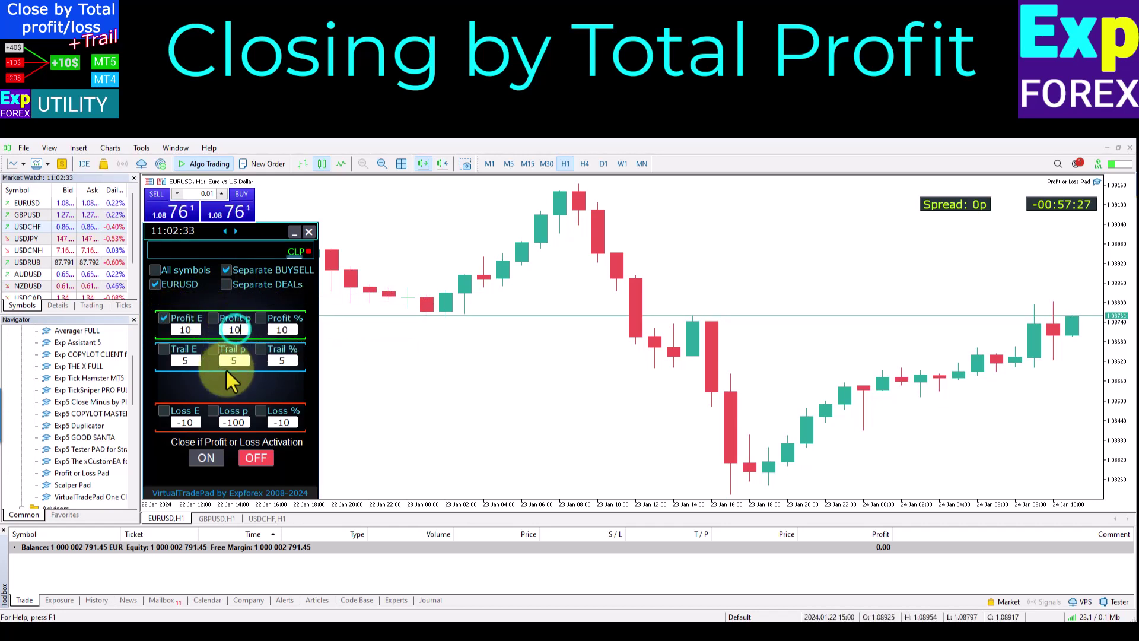
left_click(213, 318)
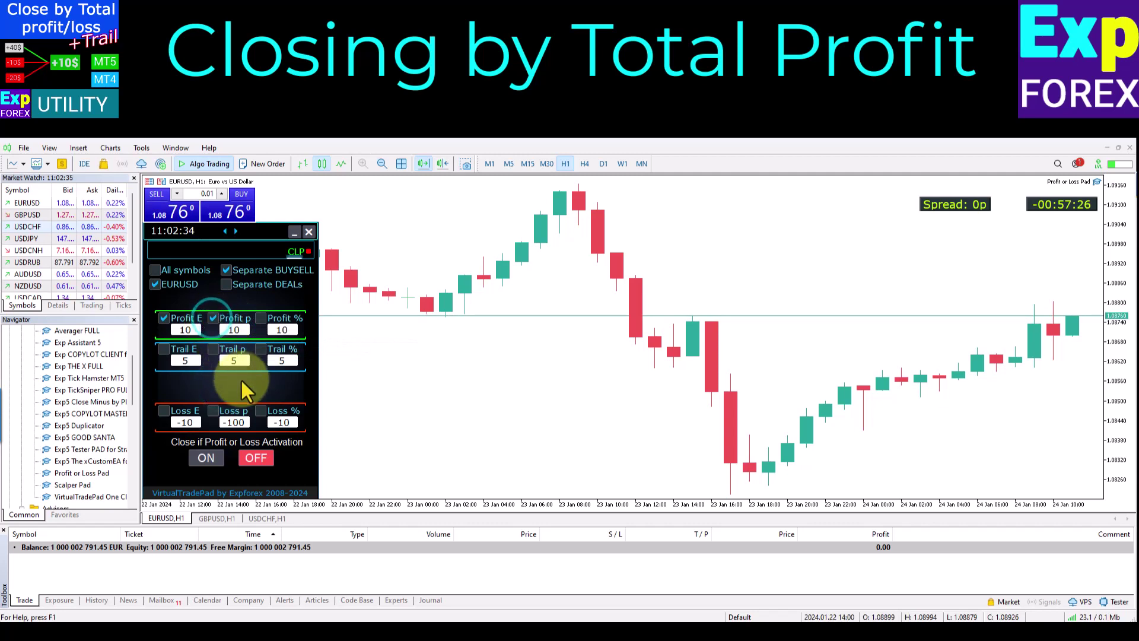
left_click(209, 457)
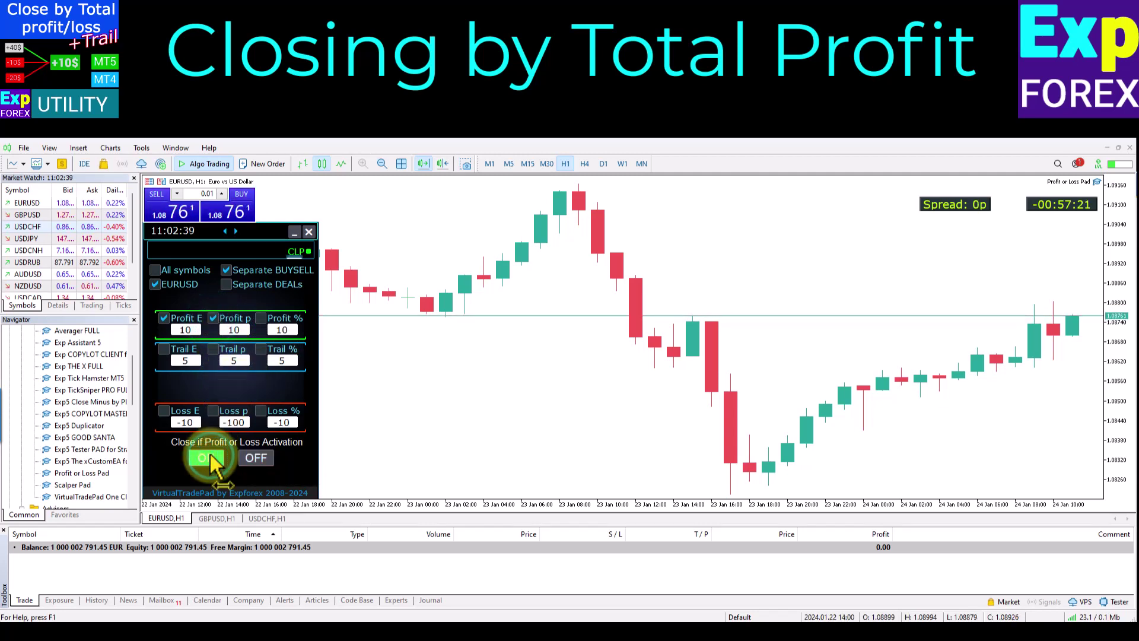
Step: Open two 0.01 sells and two 0.01 buys on EURUSD, then enlarge the positions list
left_click(172, 210)
left_click(172, 210)
left_click(229, 213)
left_click(228, 214)
left_click_drag(646, 525, 645, 518)
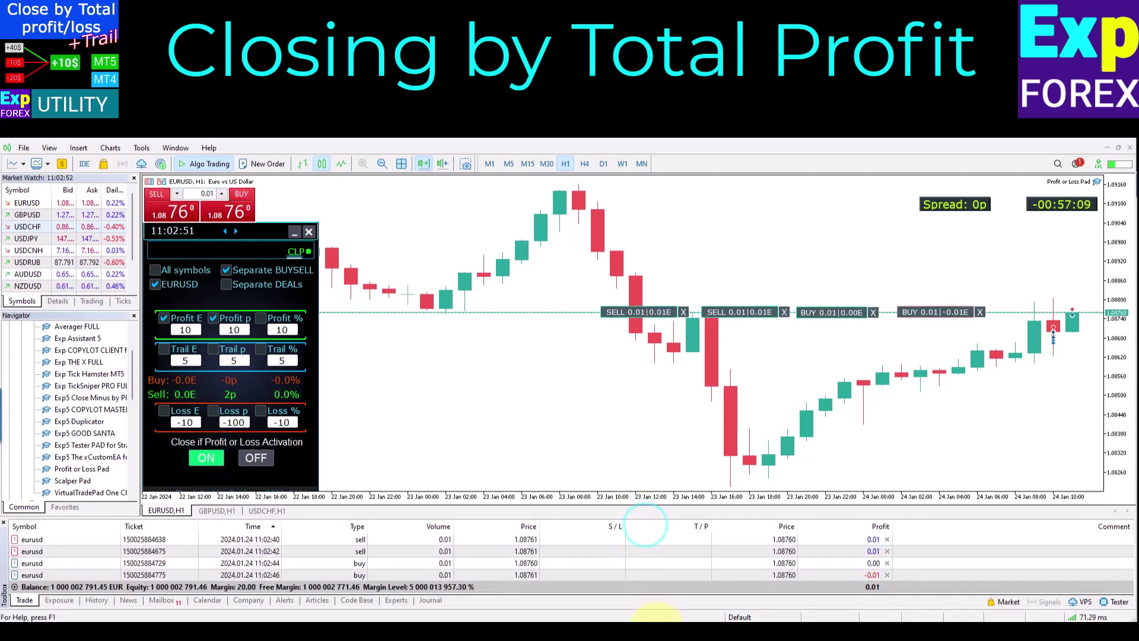
Step: Check the profit of the two closed sell deals in History, then return to Trade
left_click(107, 600)
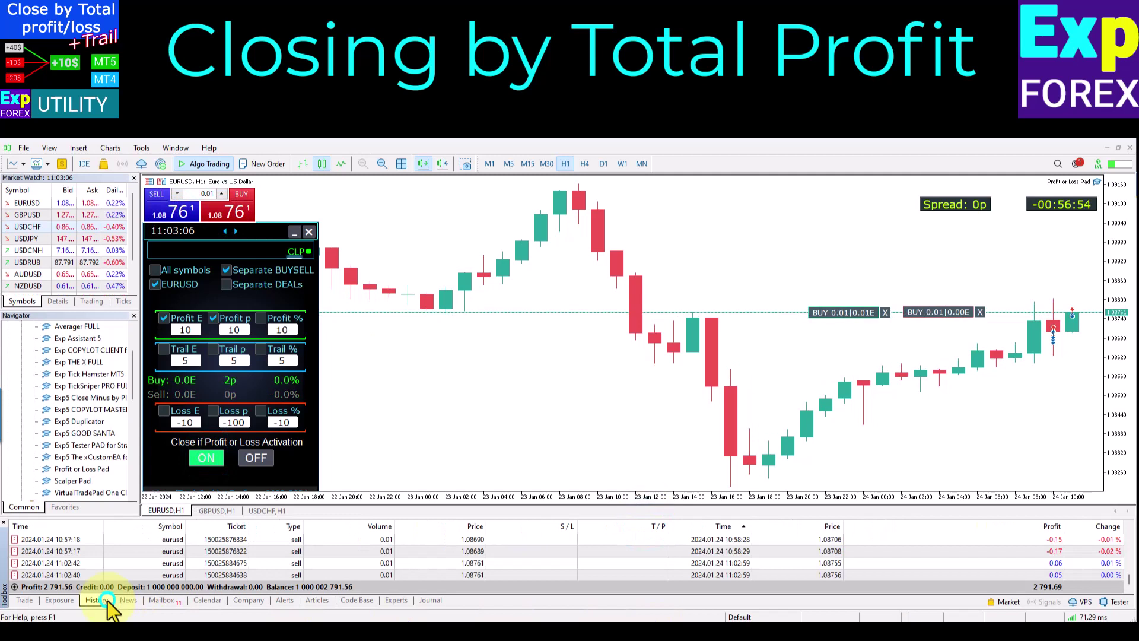
left_click(1068, 563)
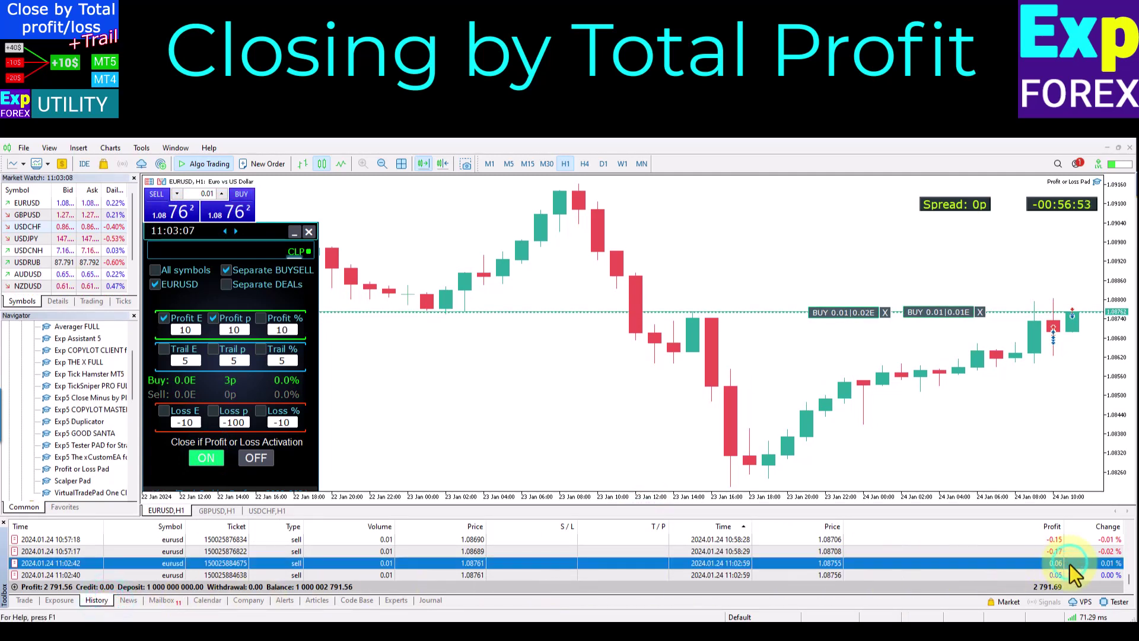
left_click(1070, 573)
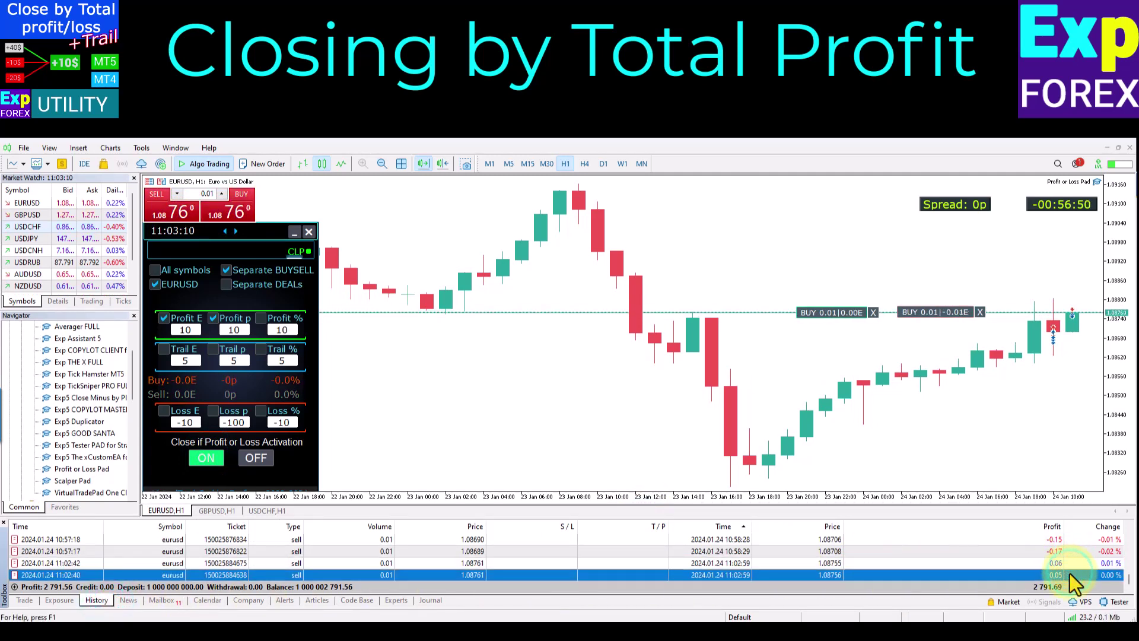
left_click(24, 600)
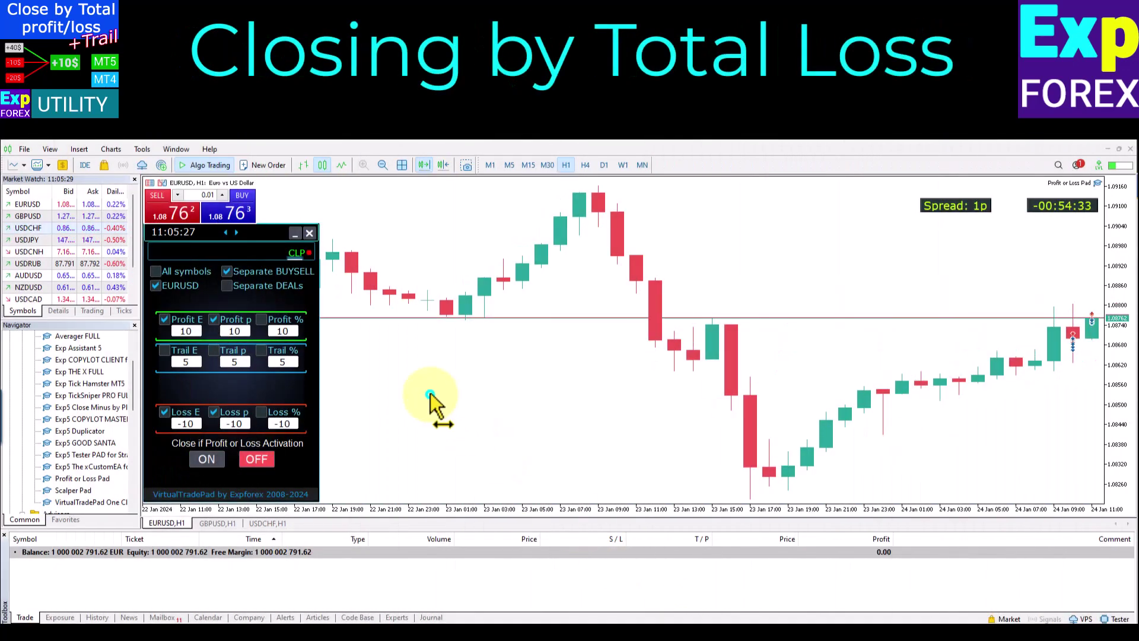
Step: Replace the Profit E and Profit p targets with Loss E and Loss p limits and activate closing
left_click(430, 395)
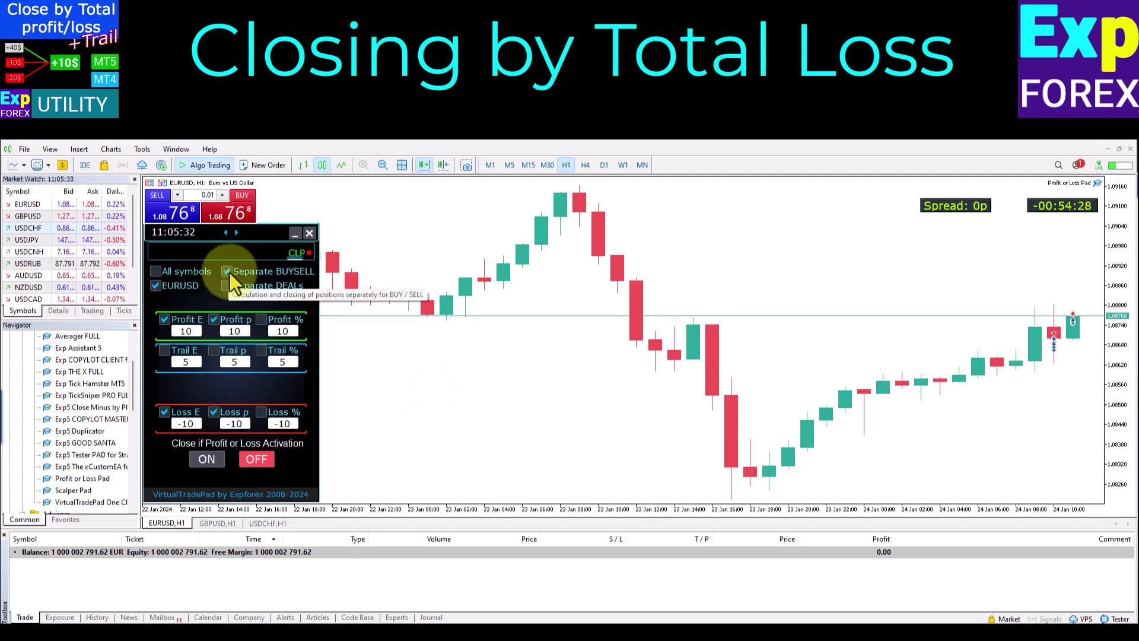
left_click(212, 319)
left_click(166, 319)
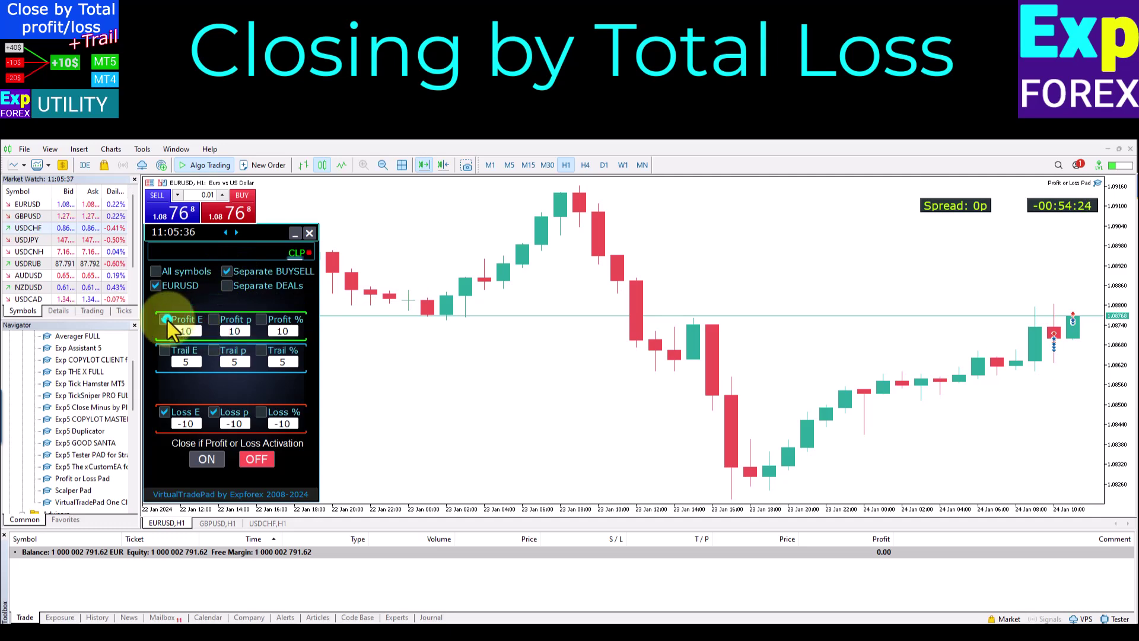
left_click(165, 412)
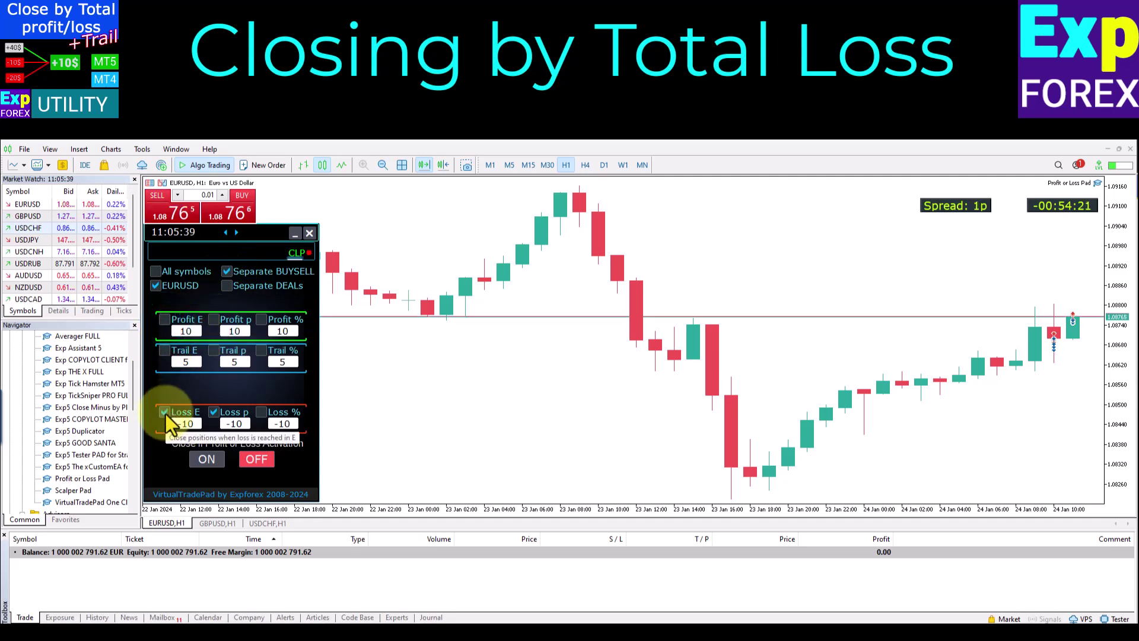
left_click(215, 413)
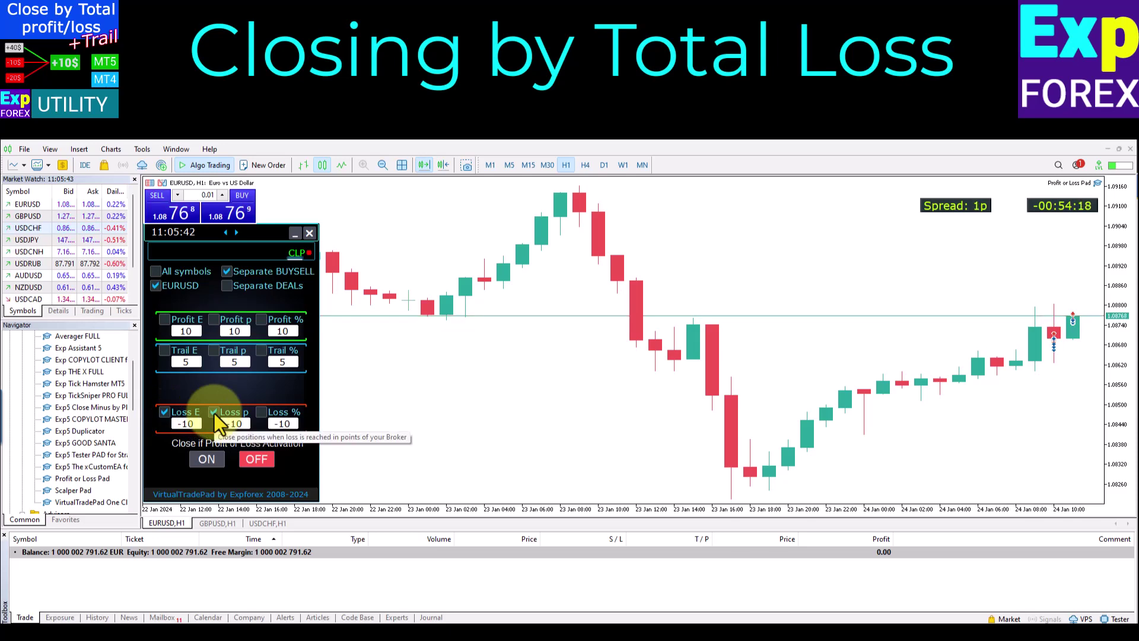
left_click(206, 459)
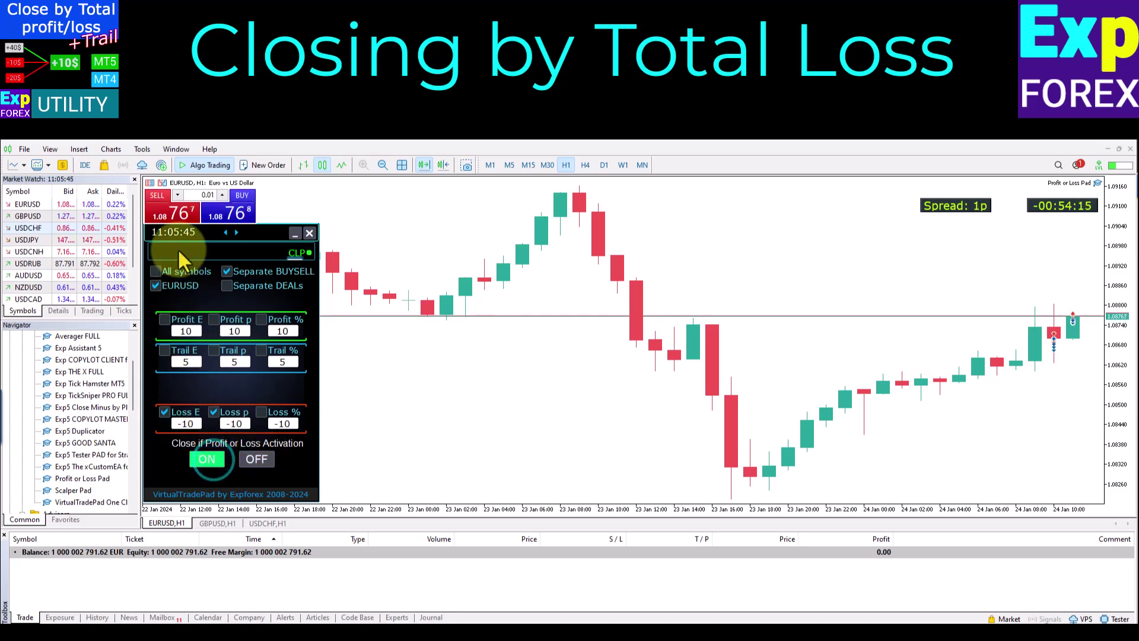
Step: Open two 0.01 buys and another test position on EURUSD, then inspect the closed losing deals
left_click(231, 212)
left_click(232, 212)
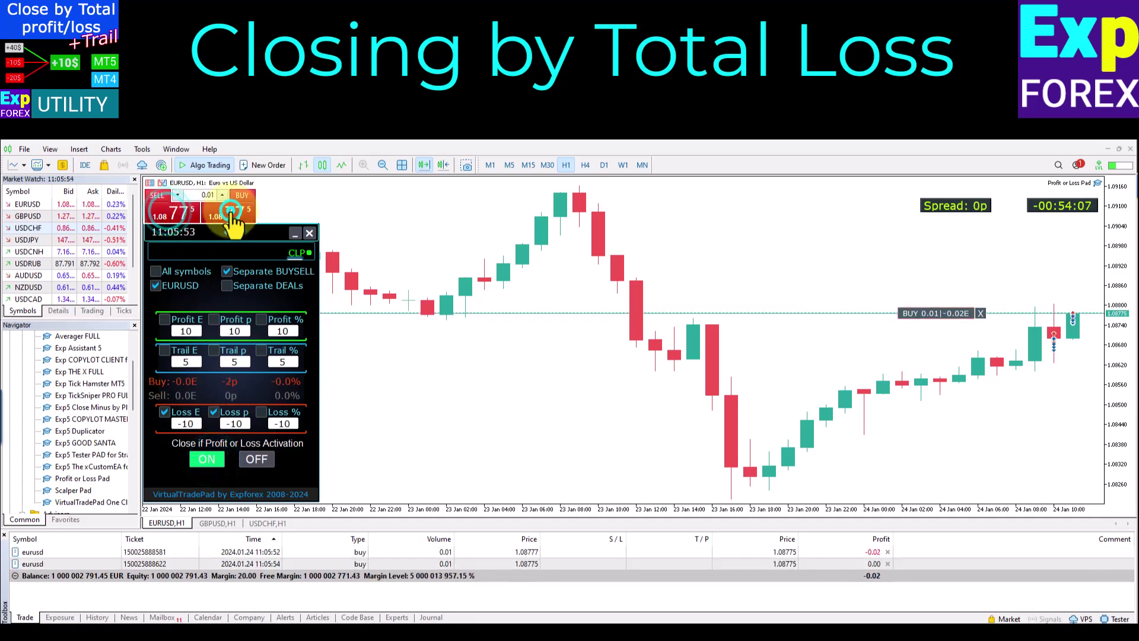
left_click(172, 212)
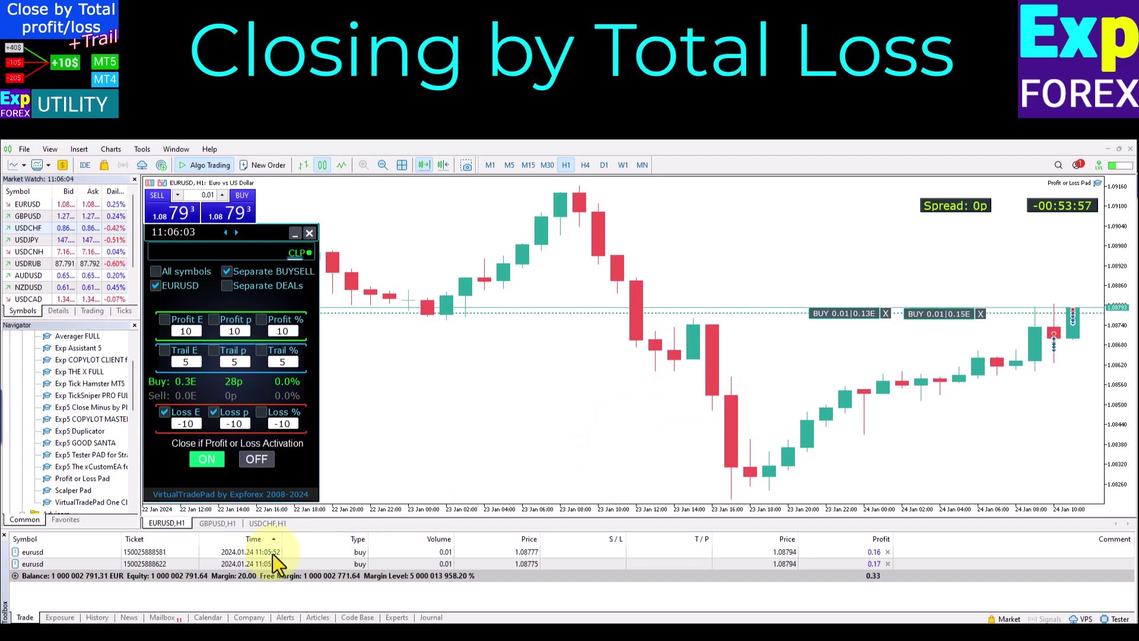
left_click(97, 617)
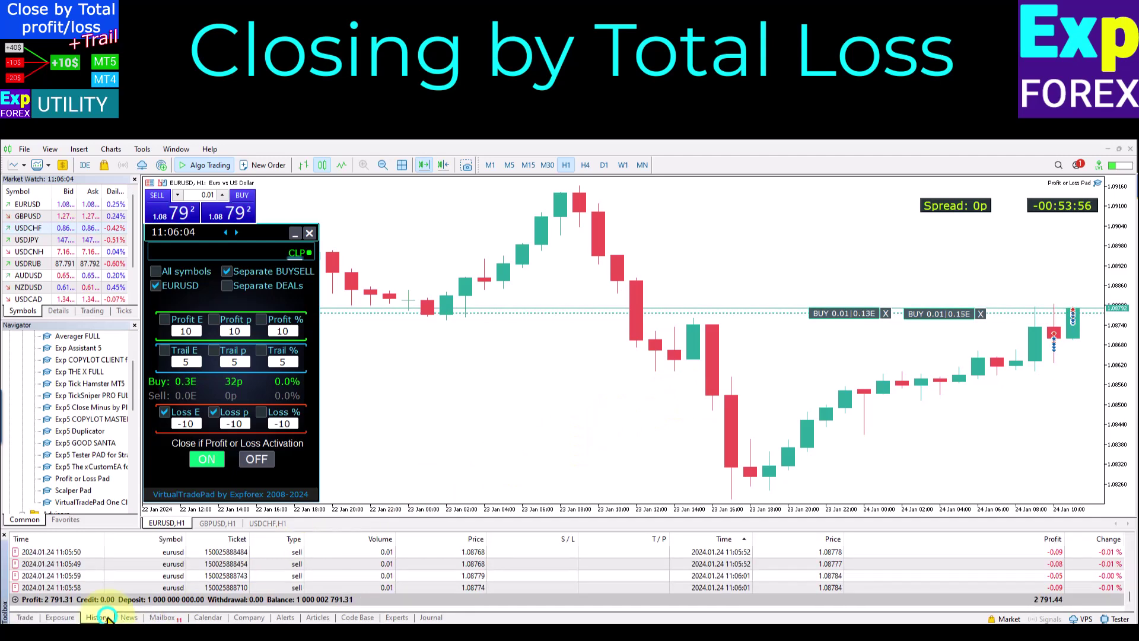
left_click(970, 587)
left_click(948, 575)
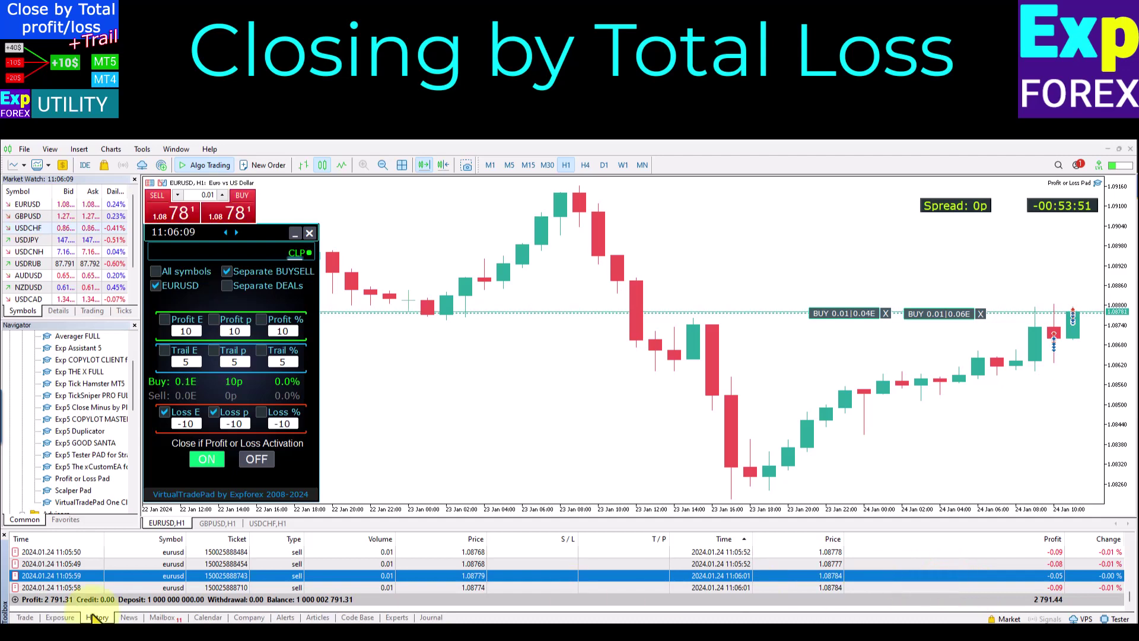
left_click(27, 617)
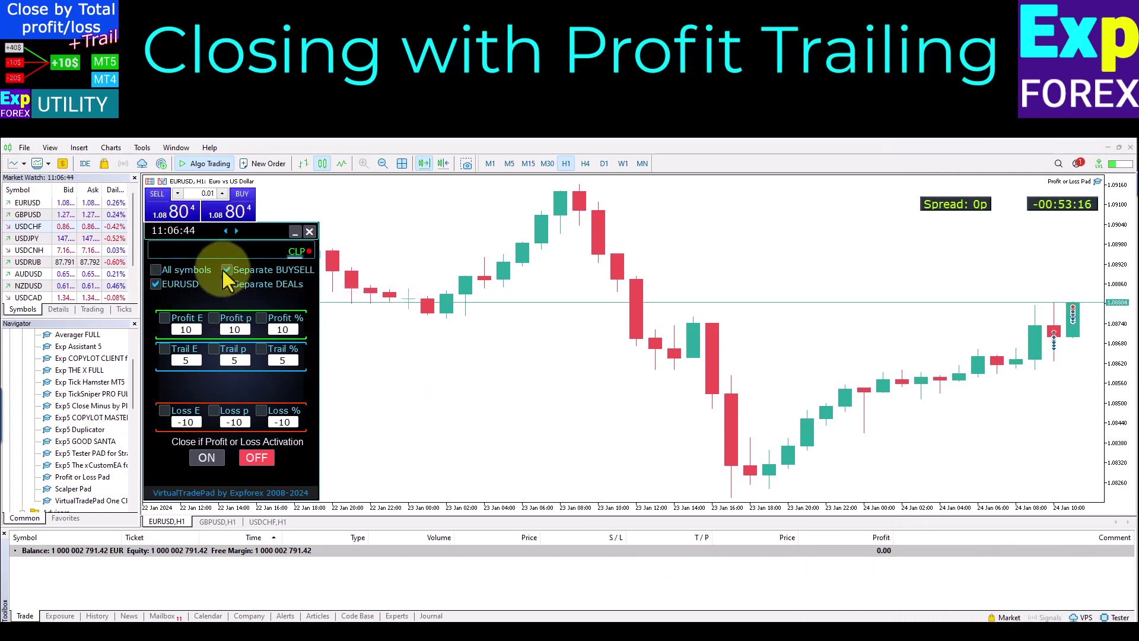
Step: Enable Profit E and a 20-point Profit p target with points and money trailing, then activate closing
left_click(164, 319)
left_click(213, 318)
left_click(236, 329)
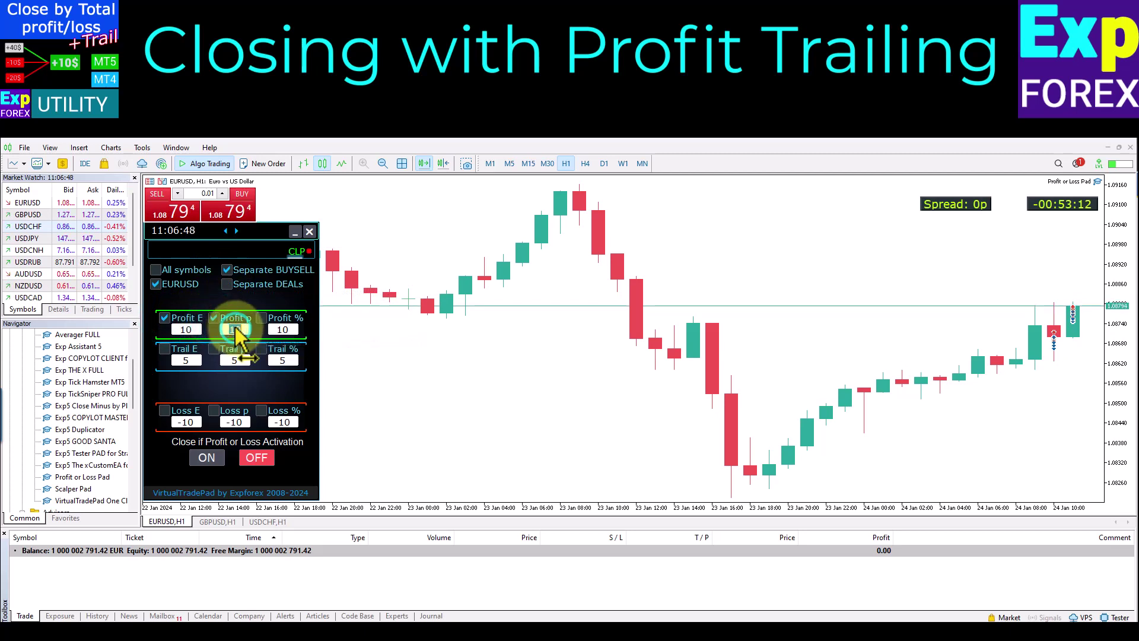
type("20")
left_click(229, 375)
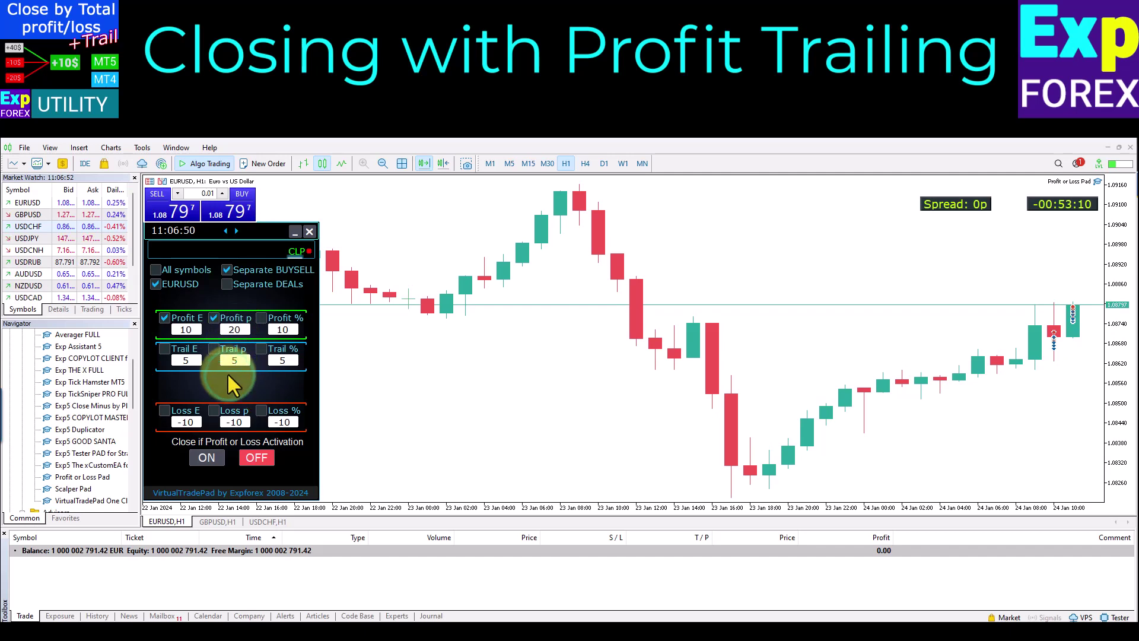
left_click(213, 350)
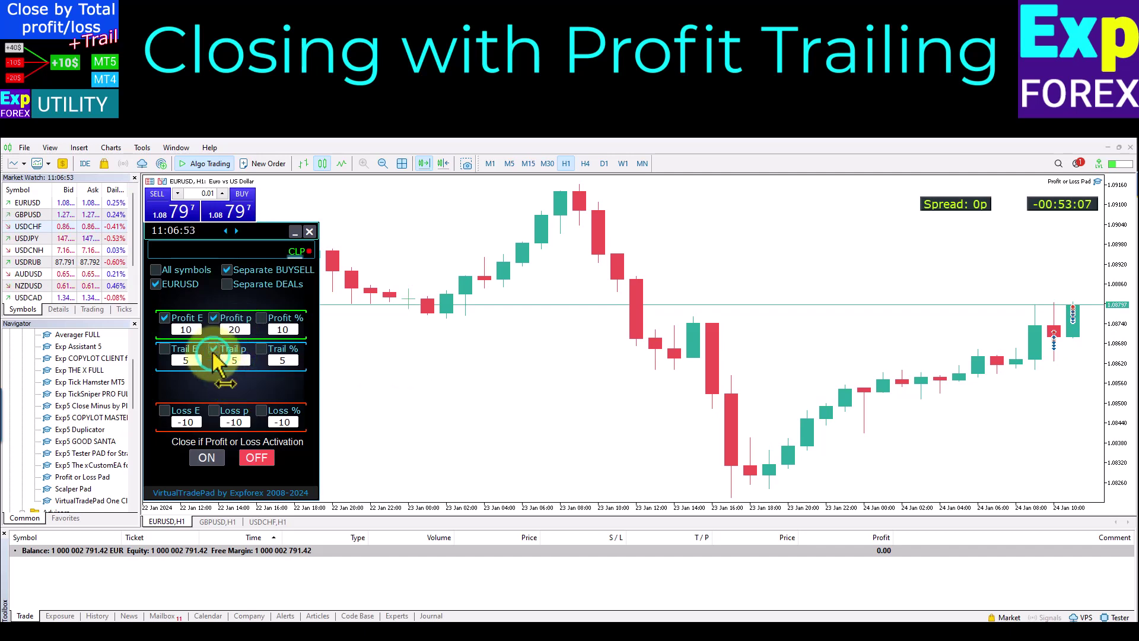
left_click(163, 349)
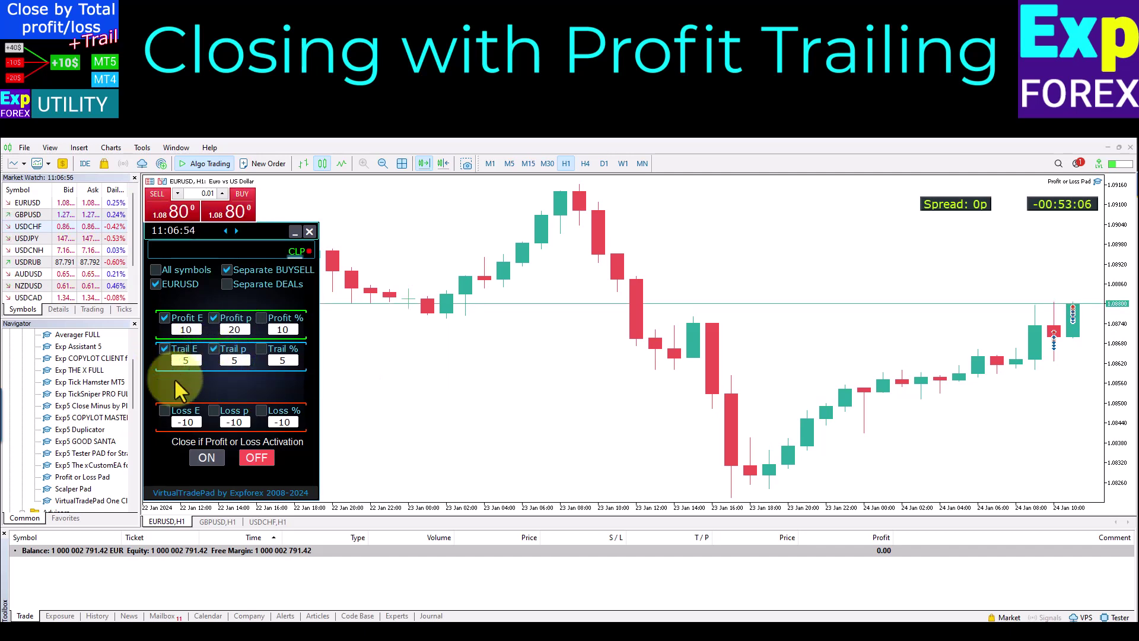
left_click(207, 457)
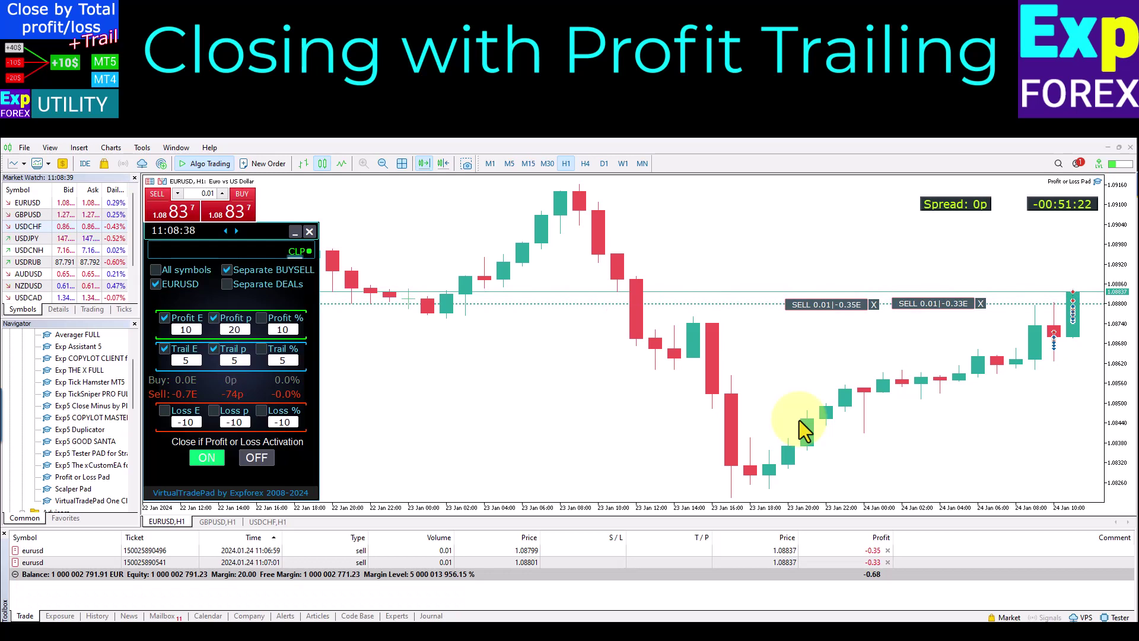
Step: Inspect the latest closed EURUSD buy deal in the History tab
left_click(574, 391)
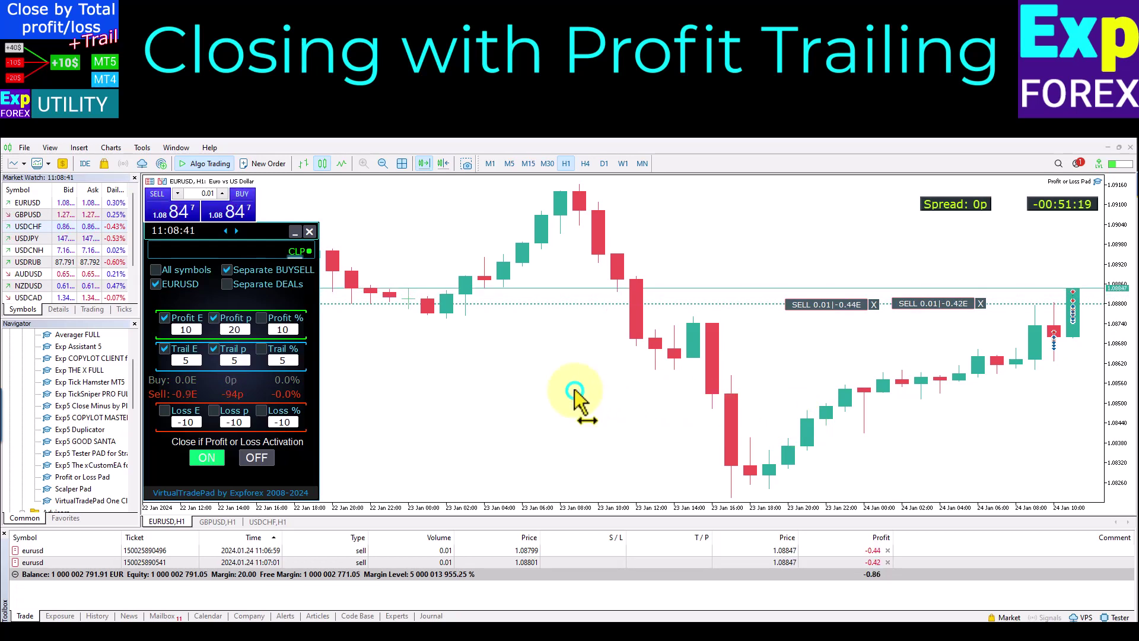
left_click(95, 616)
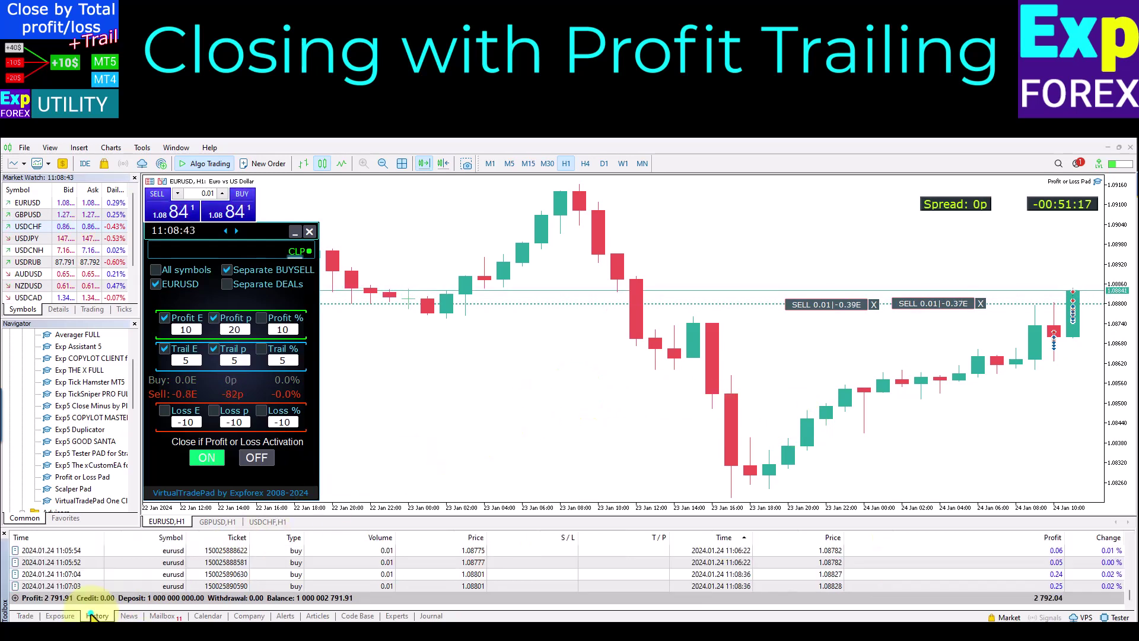
left_click(1069, 586)
left_click(1069, 586)
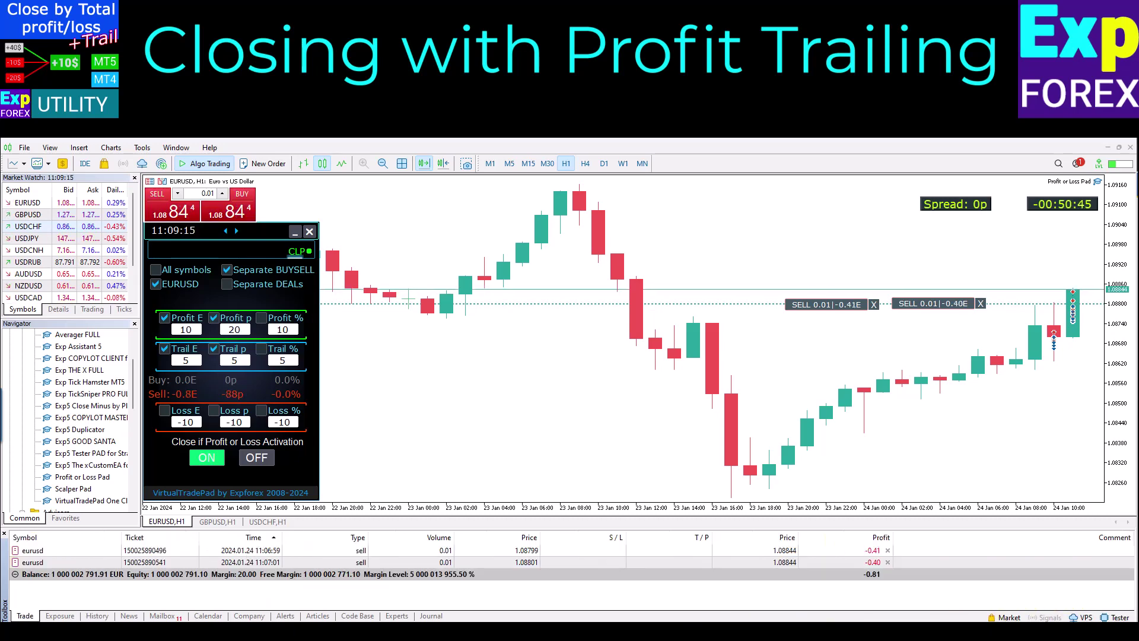
Step: Read the Experts log entries for trailing profit levels, the close-by-profit and closed EURUSD BUY tickets
left_click(394, 615)
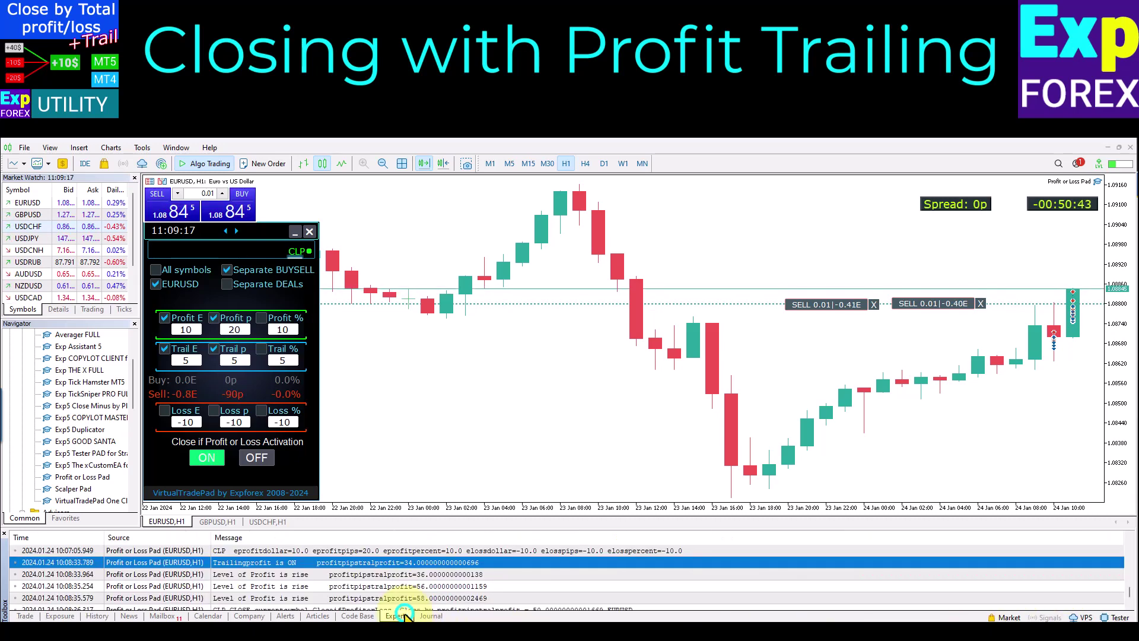
left_click(511, 563)
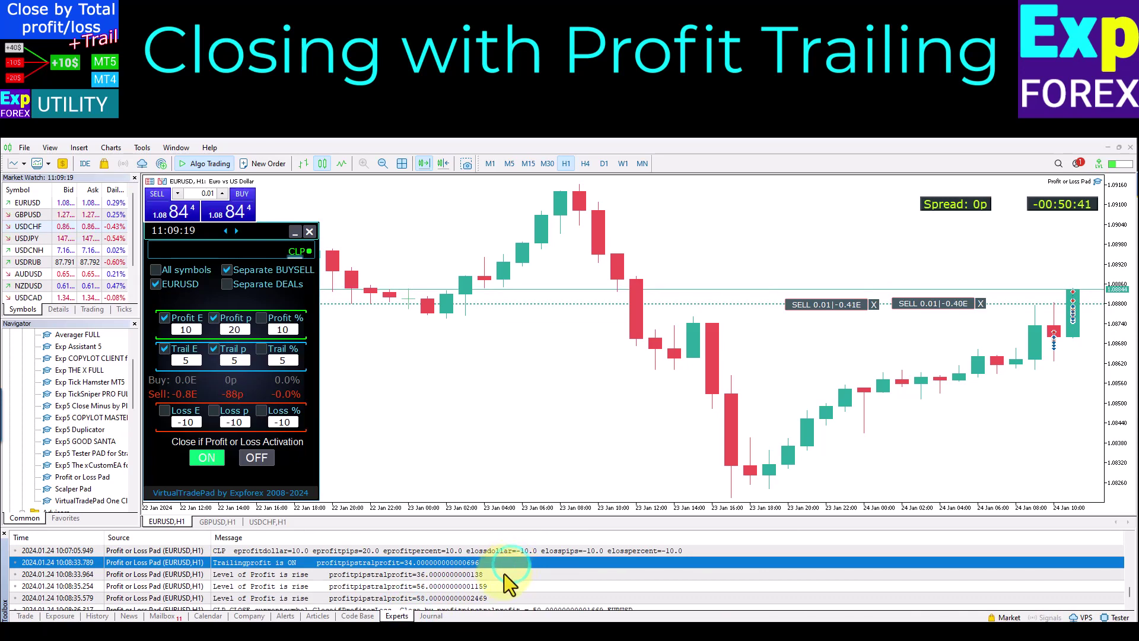
left_click(501, 575)
left_click(506, 584)
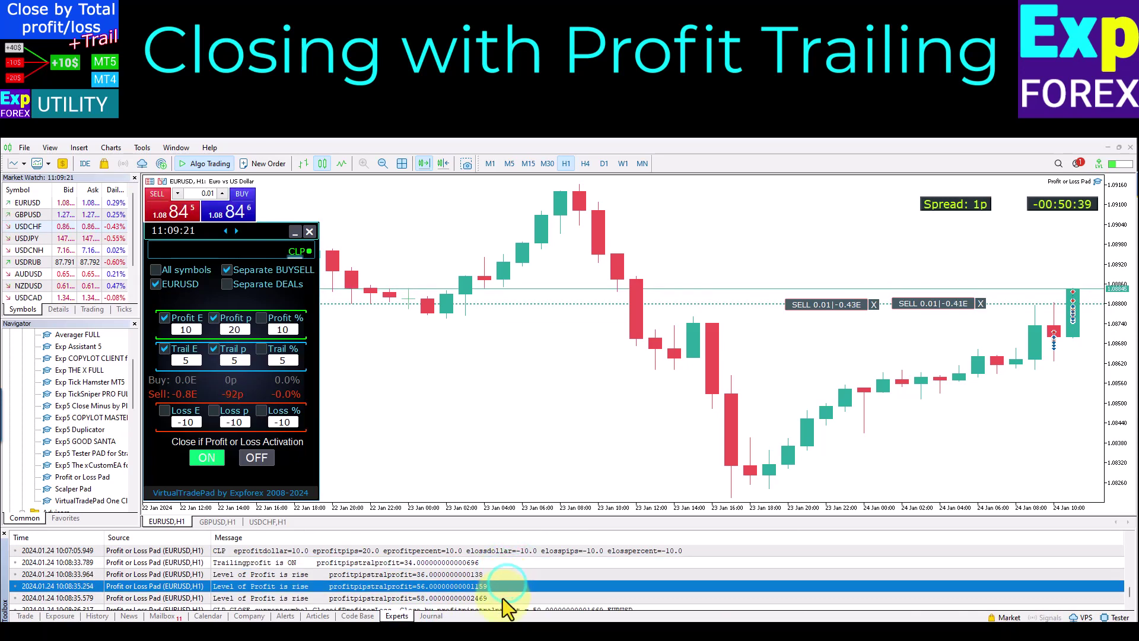
left_click(503, 597)
scroll(503, 598, "down", 1)
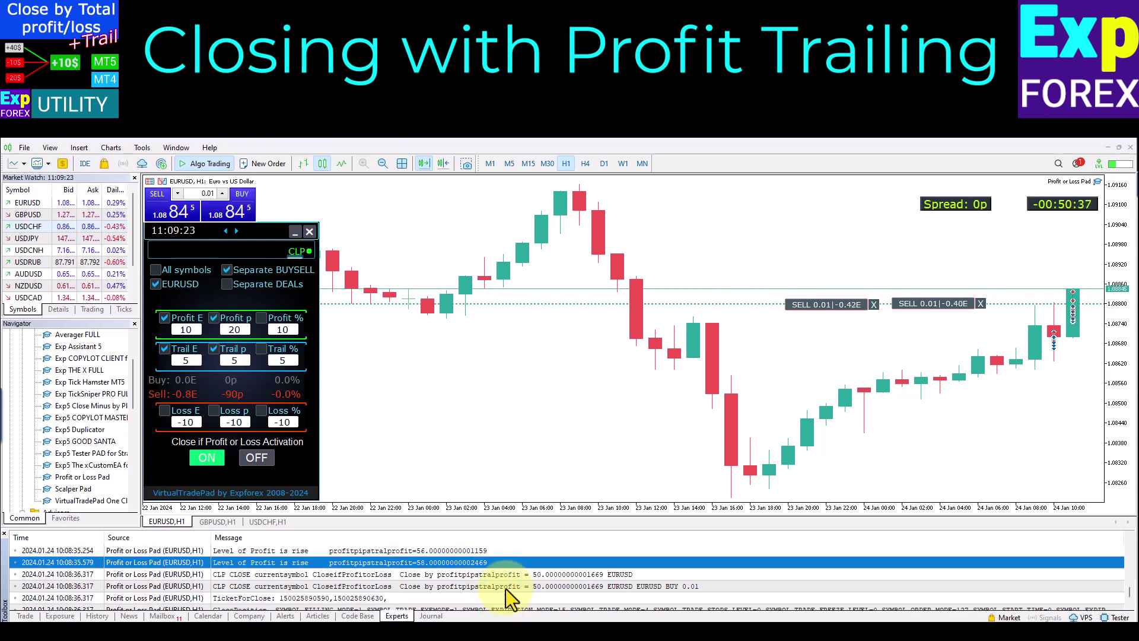
left_click(510, 574)
left_click(716, 585)
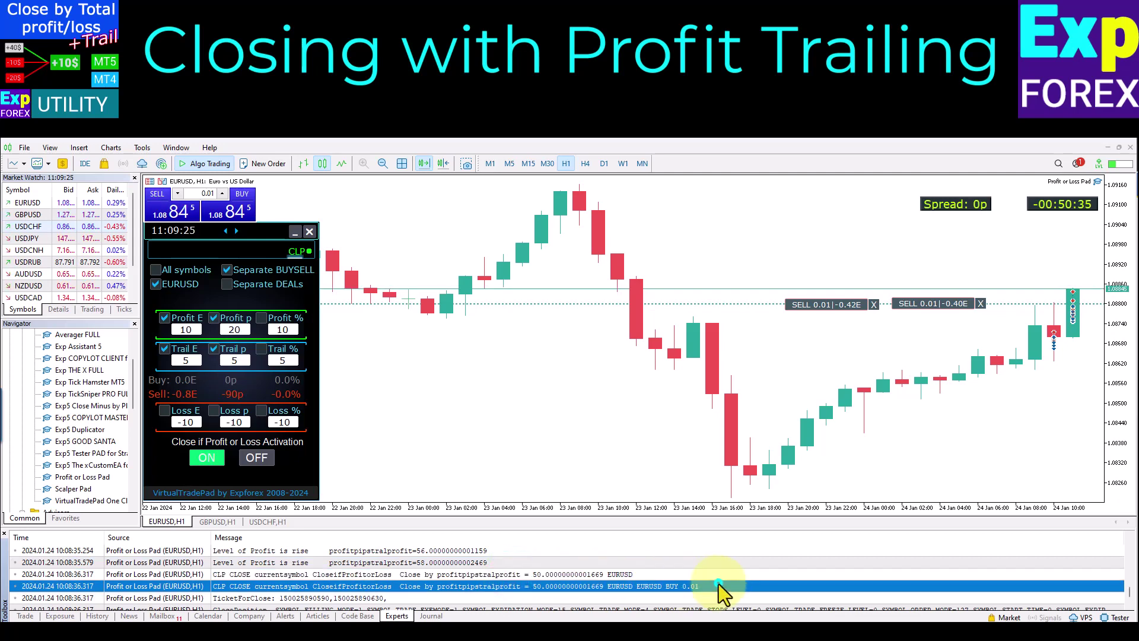
left_click(702, 596)
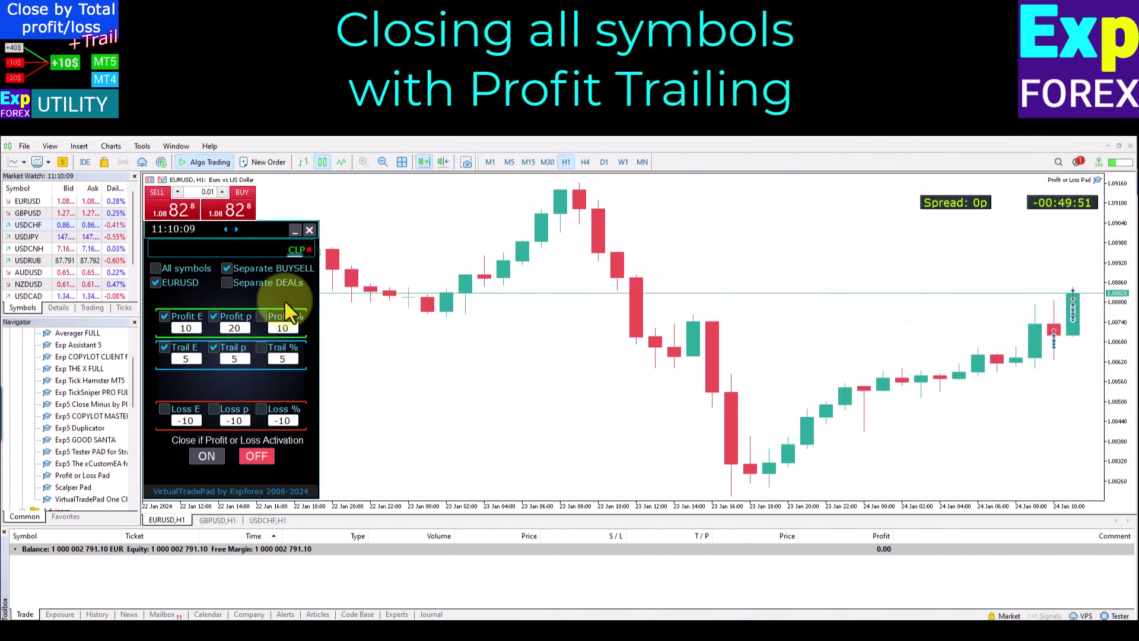
Step: Switch the pad to All symbols with money trailing, turn it ON, and tile the charts vertically
left_click(154, 268)
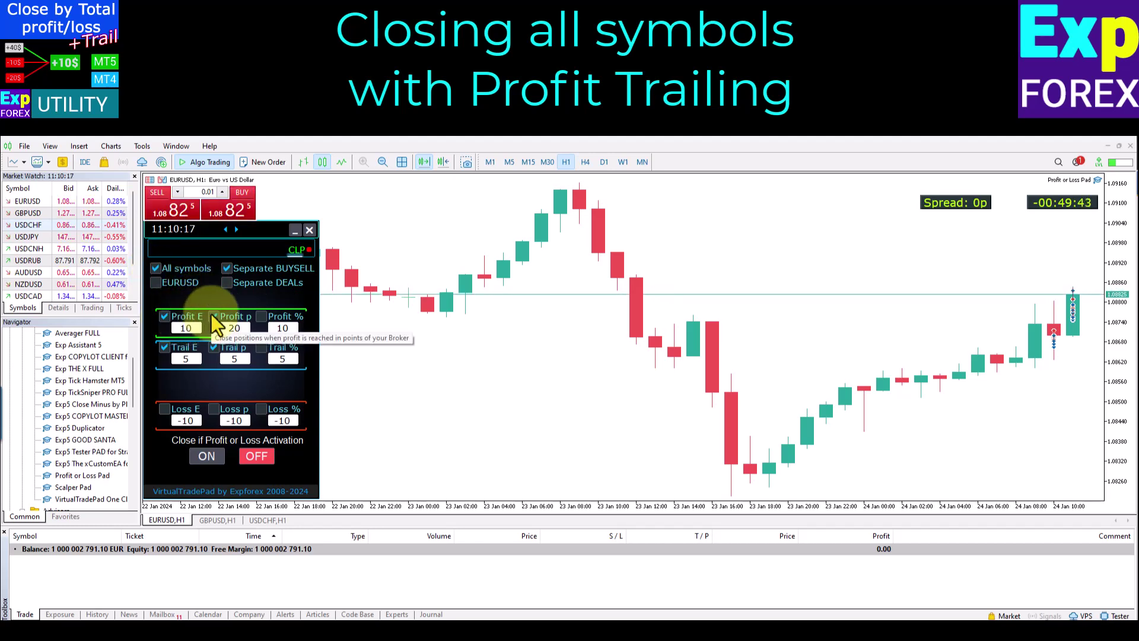
left_click(162, 345)
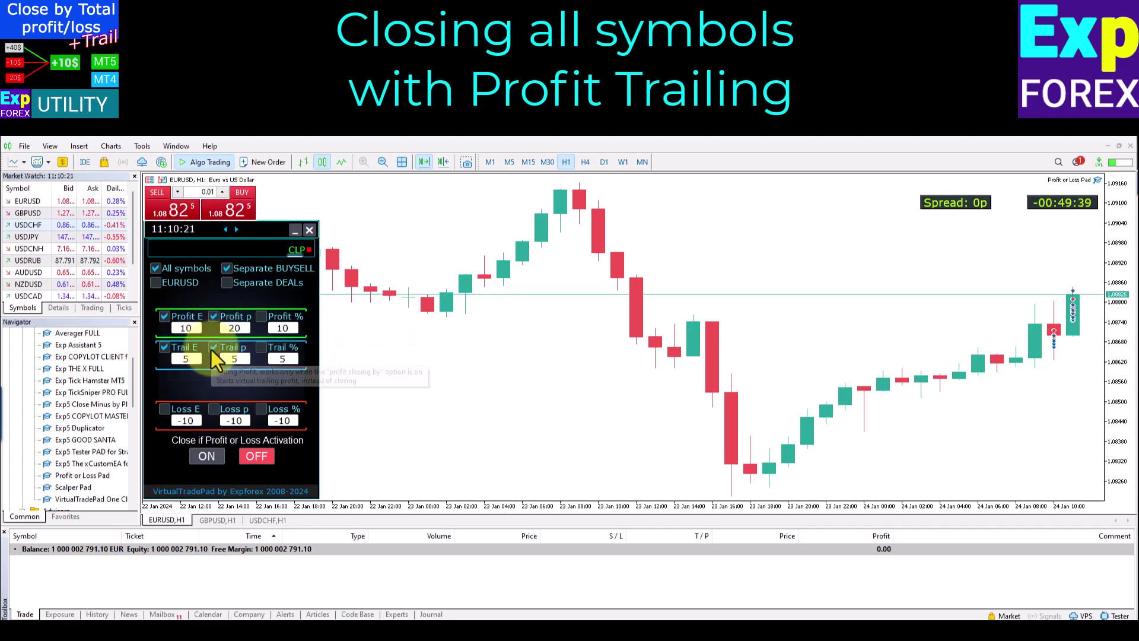
left_click(205, 456)
left_click(176, 146)
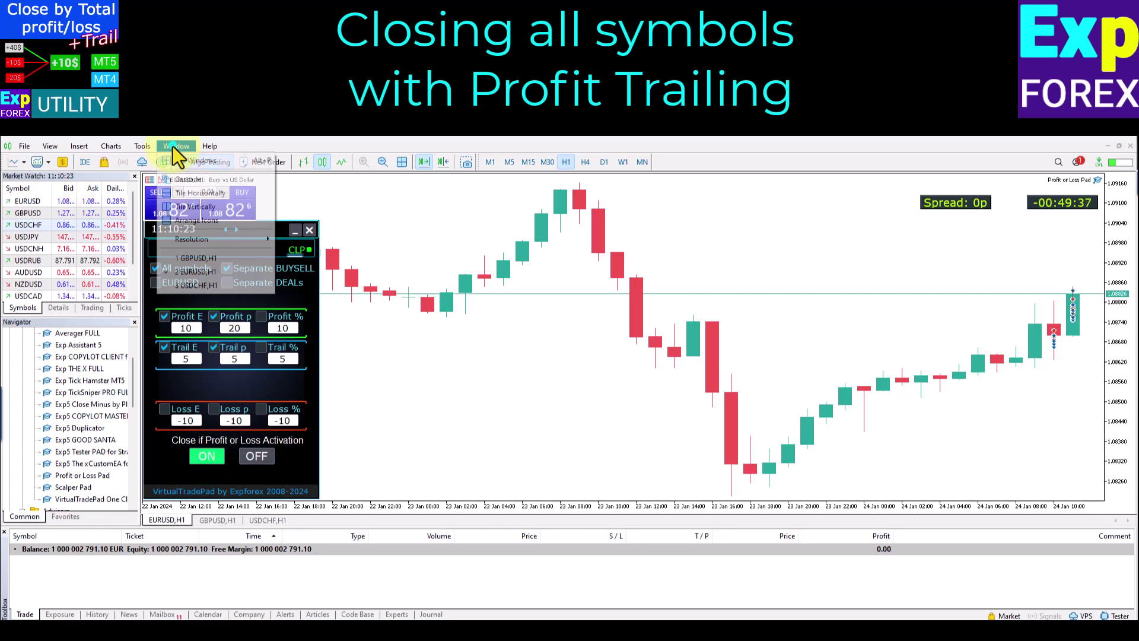
left_click(196, 207)
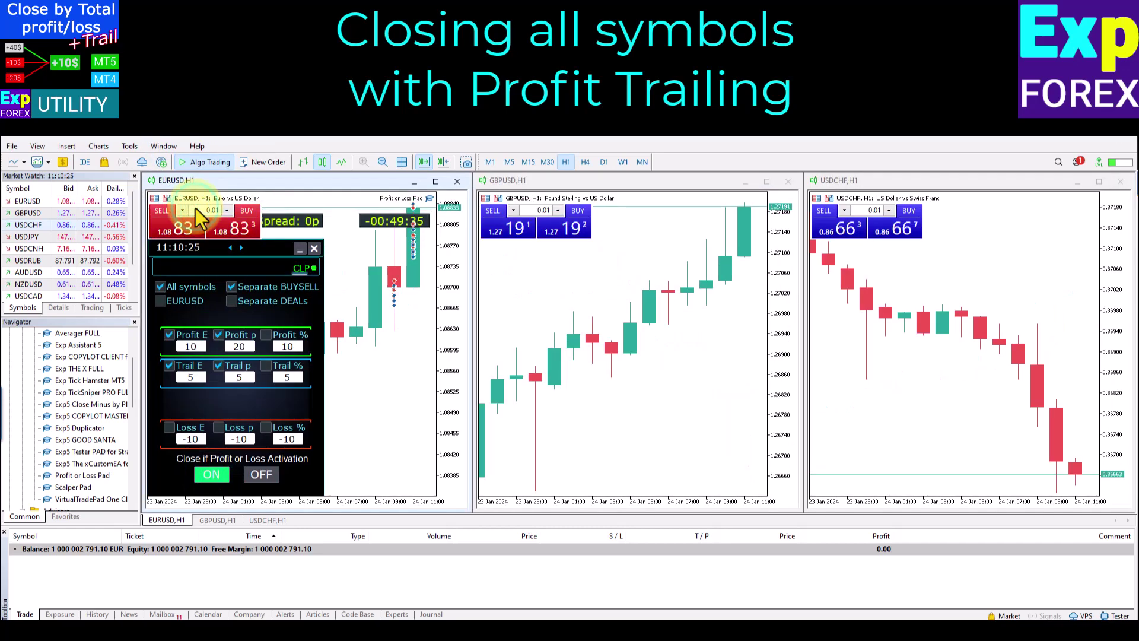
Step: Open a 0.01 sell and buy on each of the EURUSD, GBPUSD and USDCHF charts
left_click(177, 225)
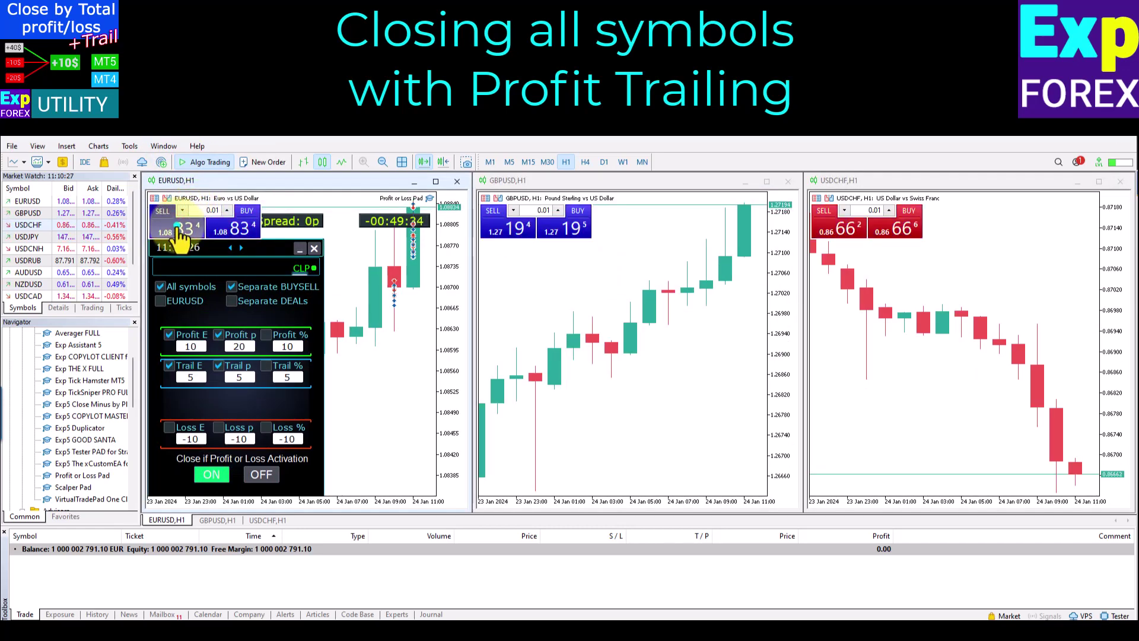
left_click(224, 237)
left_click(508, 228)
left_click(568, 229)
left_click(838, 229)
left_click(895, 228)
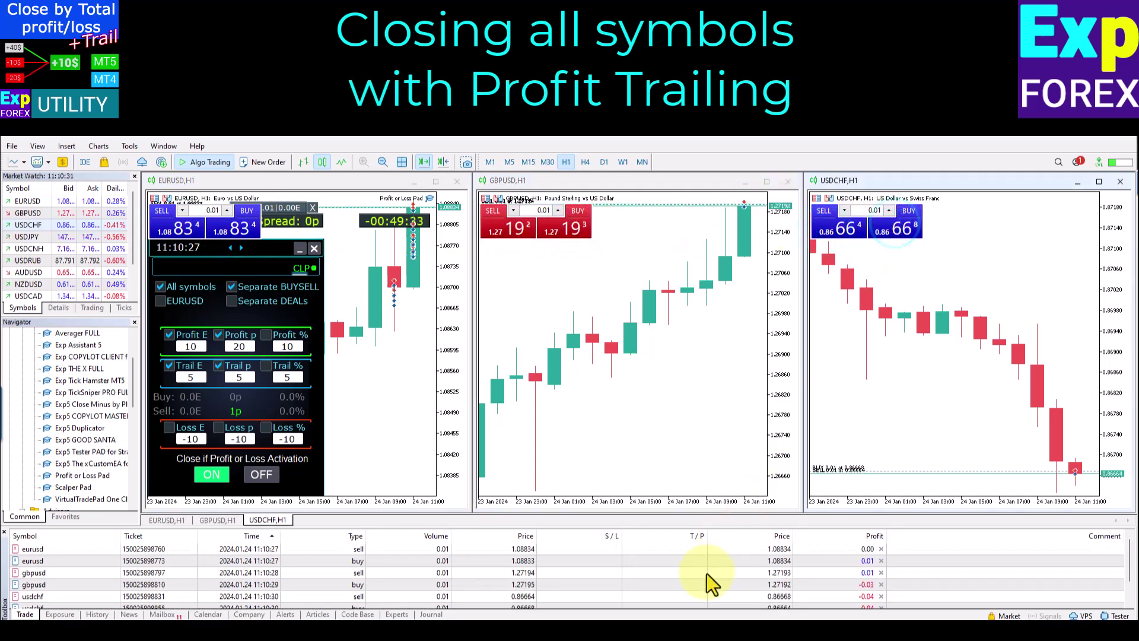
Step: Enlarge the trade list to show all positions and display the closed deals history
mouse_move(593, 511)
left_mouse_down()
mouse_move(593, 470)
mouse_move(593, 489)
left_mouse_up()
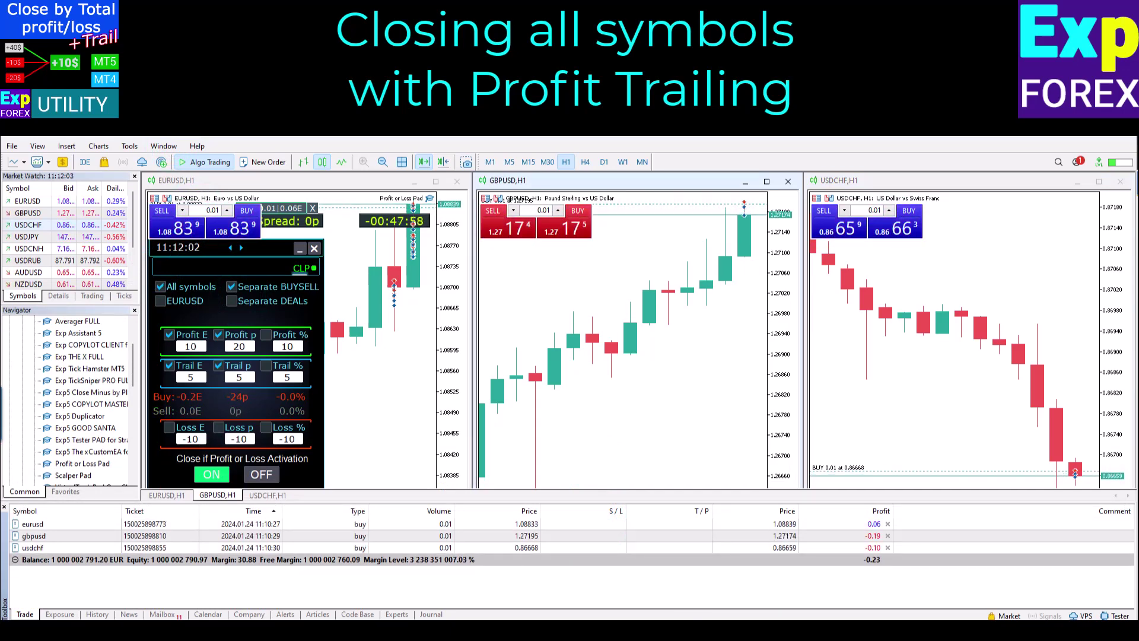
left_click(376, 420)
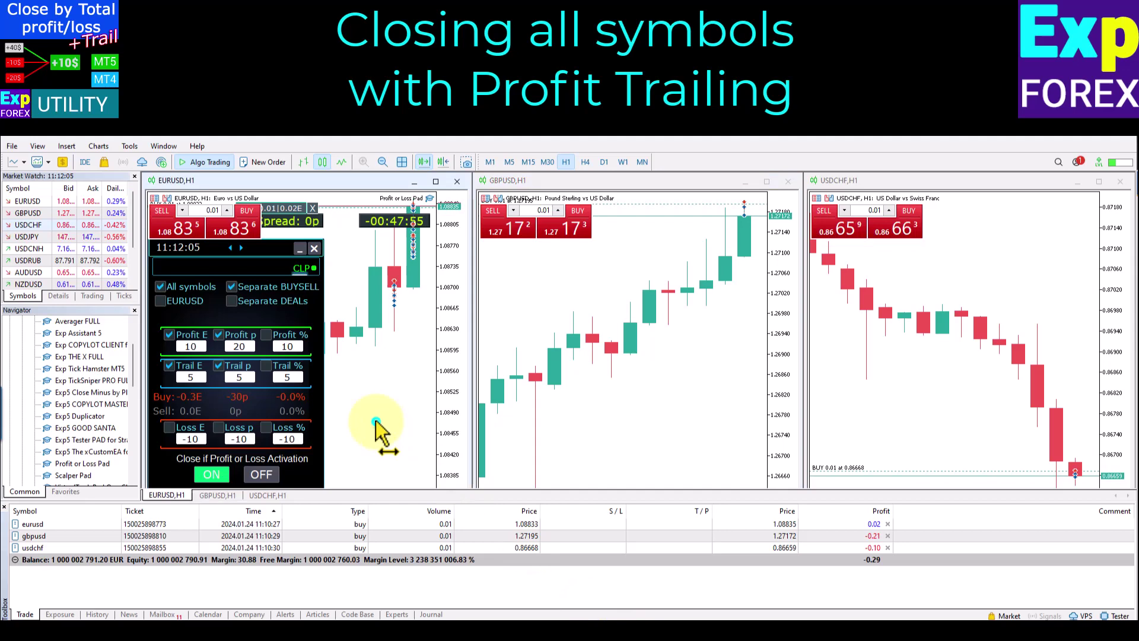
left_click(97, 614)
Step: Inspect the closed USDCHF, GBPUSD and EURUSD deals in History
left_click(1079, 564)
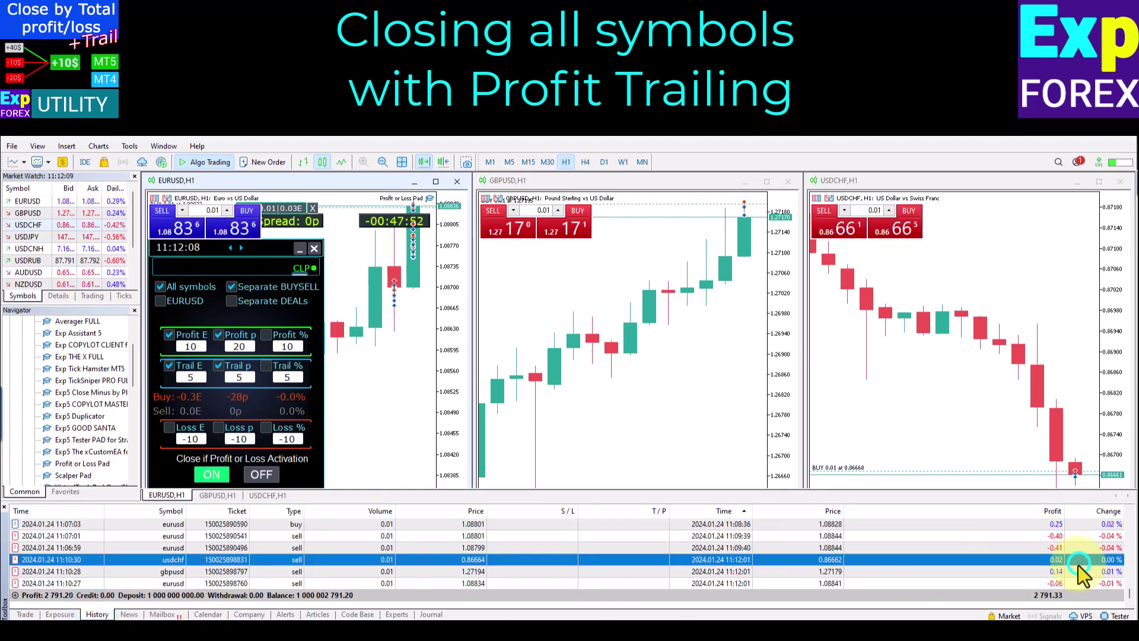
left_click(1070, 570)
left_click(1064, 582)
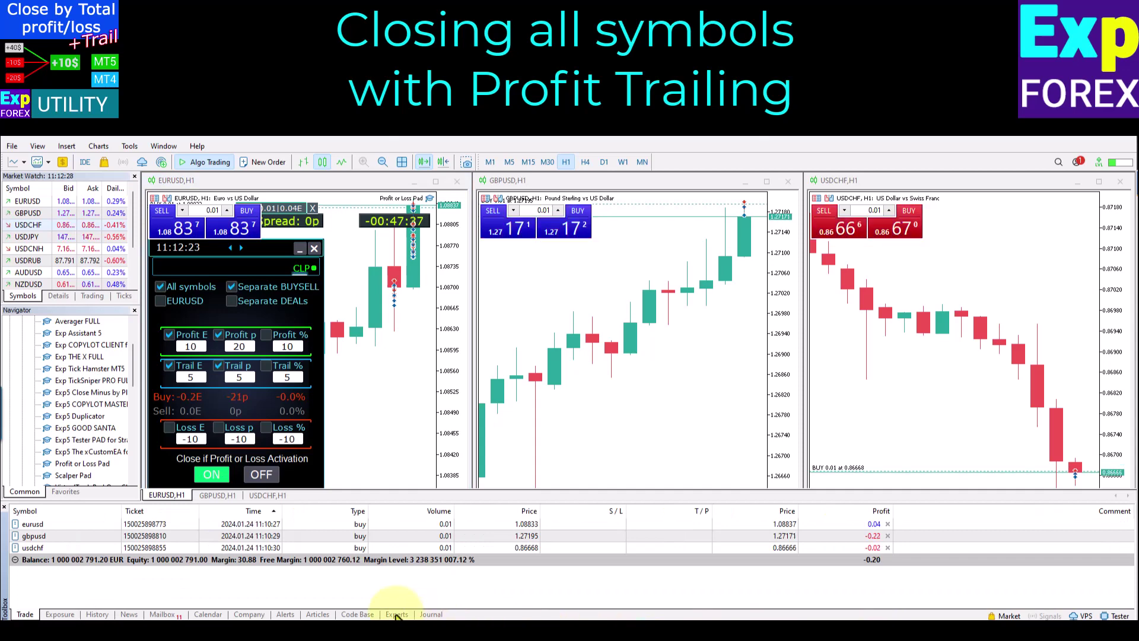
Step: Go through the Experts log's Trailingprofit is ON, Level of Profit is rise, close-all and TicketForClose entries
left_click(396, 614)
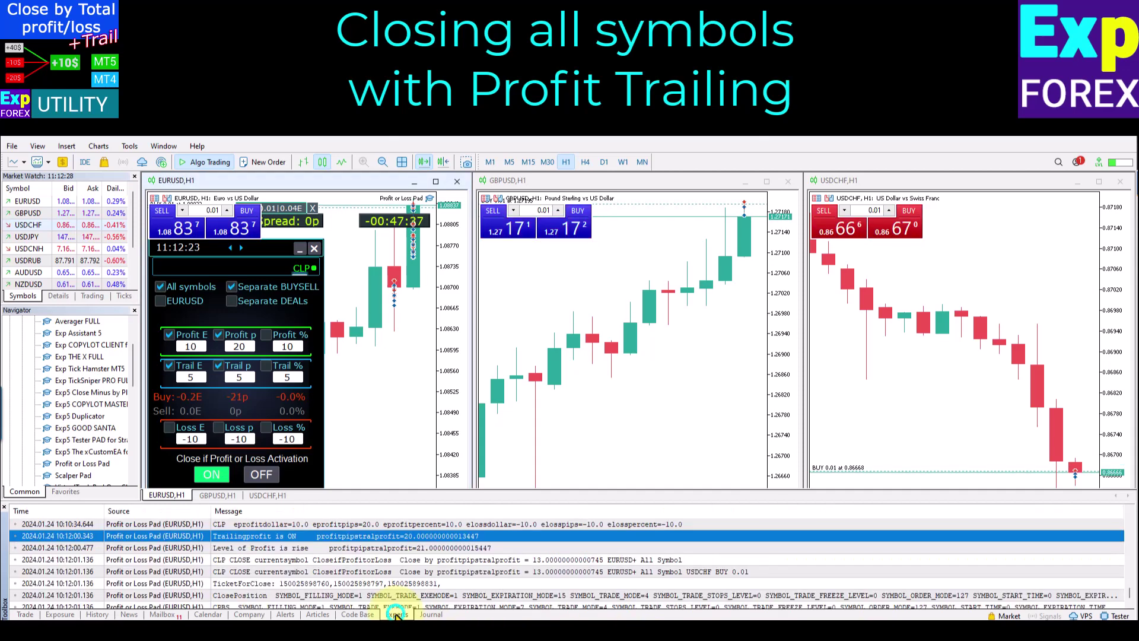
left_click(481, 527)
left_click(505, 536)
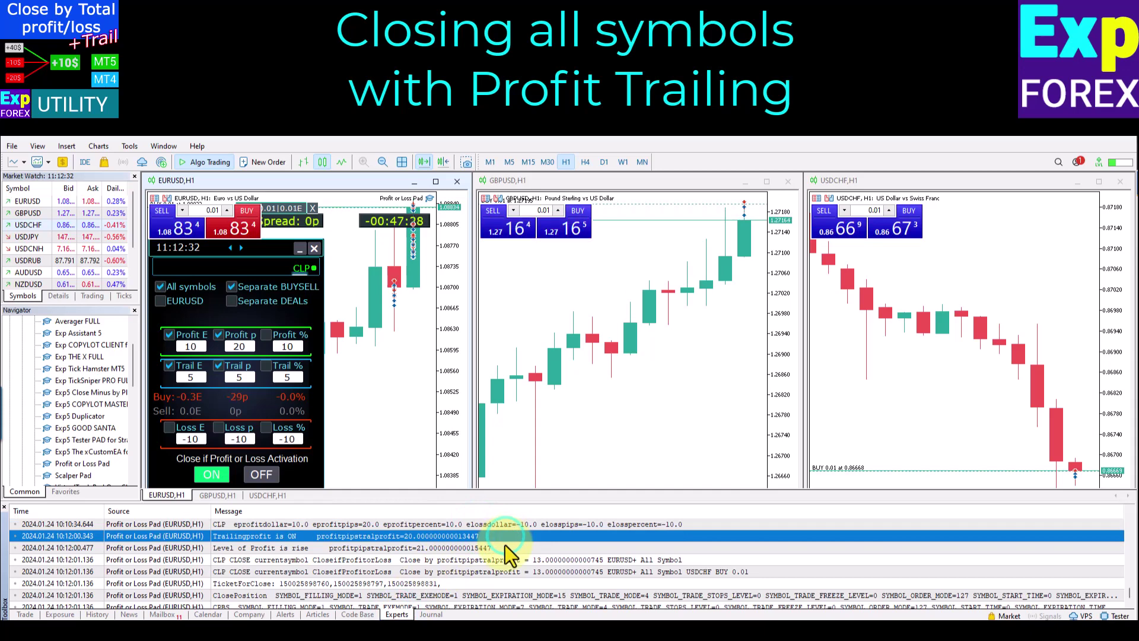
left_click(505, 546)
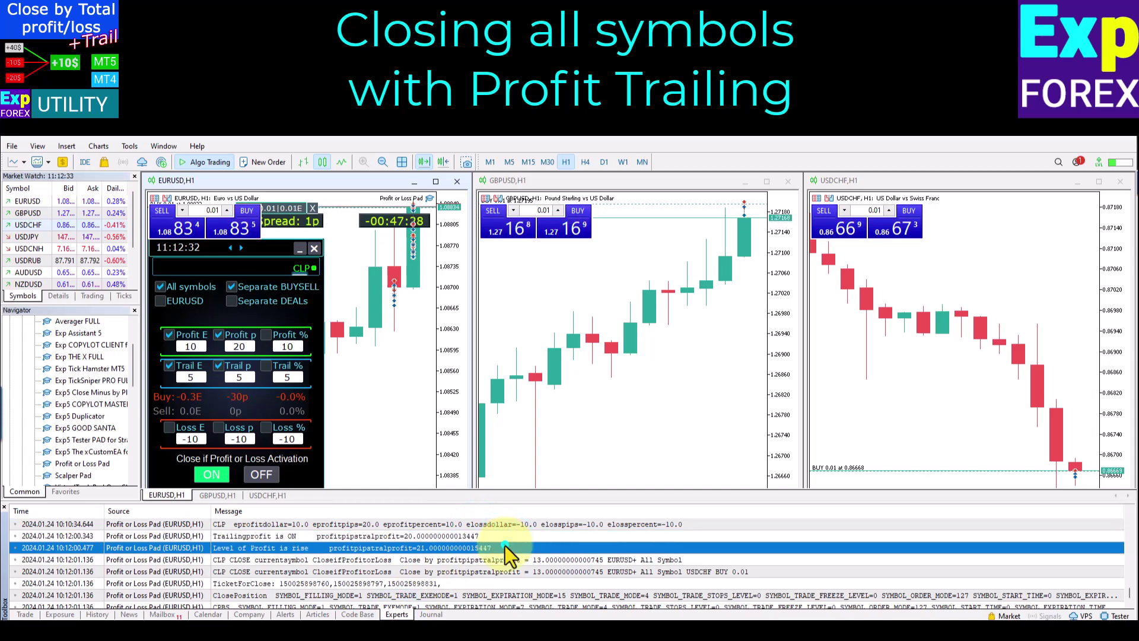
left_click(695, 560)
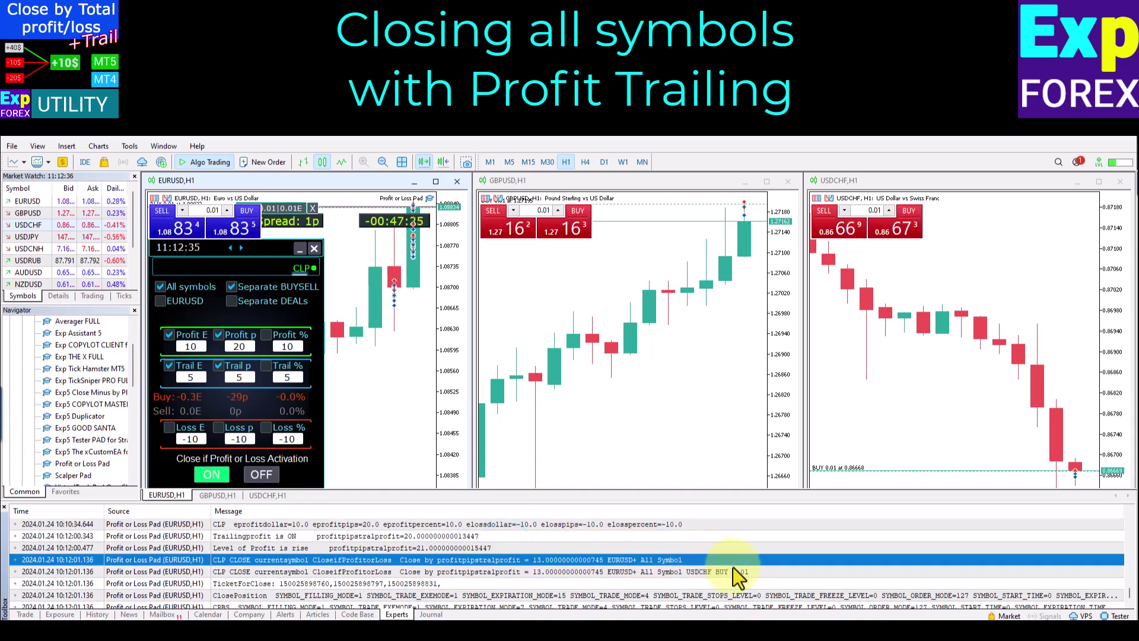
left_click(762, 571)
left_click(737, 583)
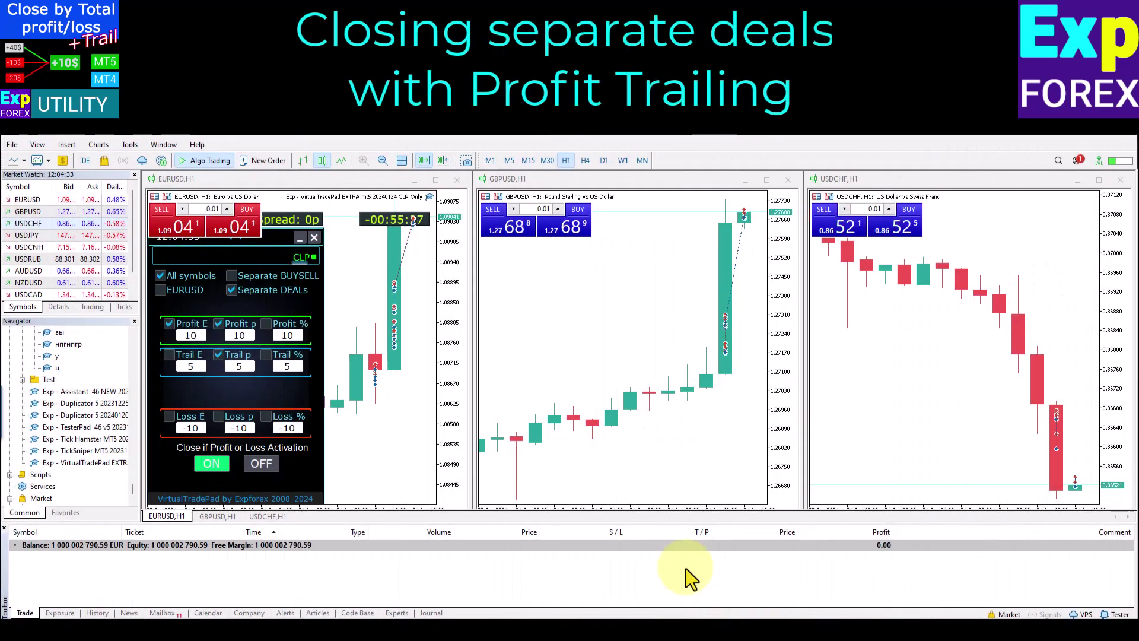
Step: Activate the pad's EURUSD chart and place one-click 0.01 sells and buys on EURUSD, GBPUSD and USDCHF
left_click(371, 316)
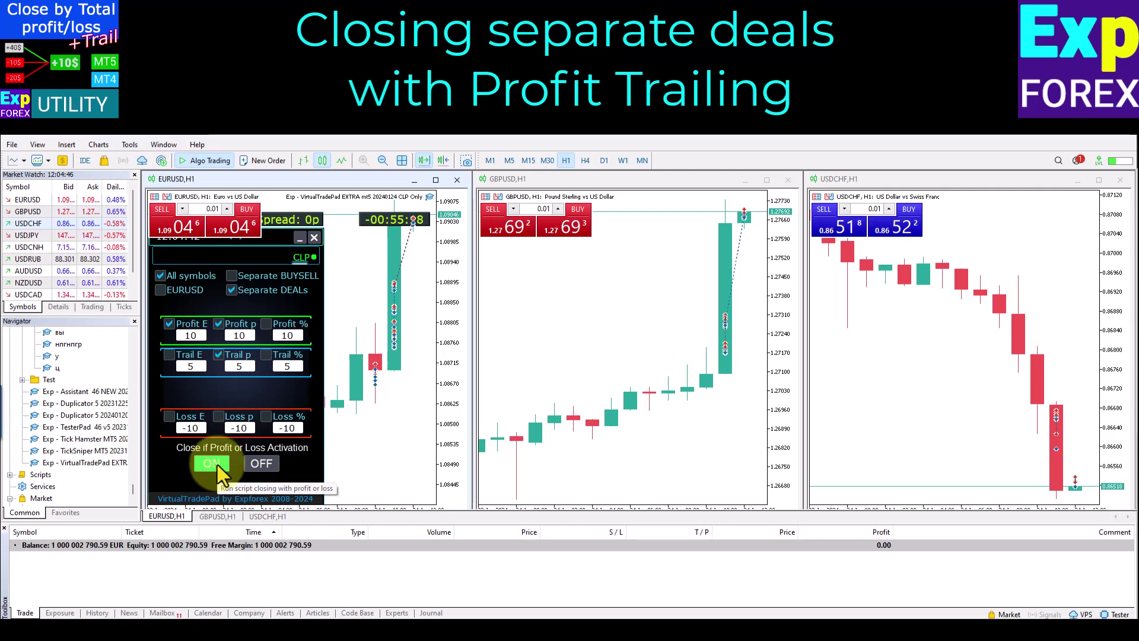
left_click(182, 227)
left_click(243, 230)
left_click(505, 228)
left_click(572, 228)
left_click(851, 226)
left_click(884, 226)
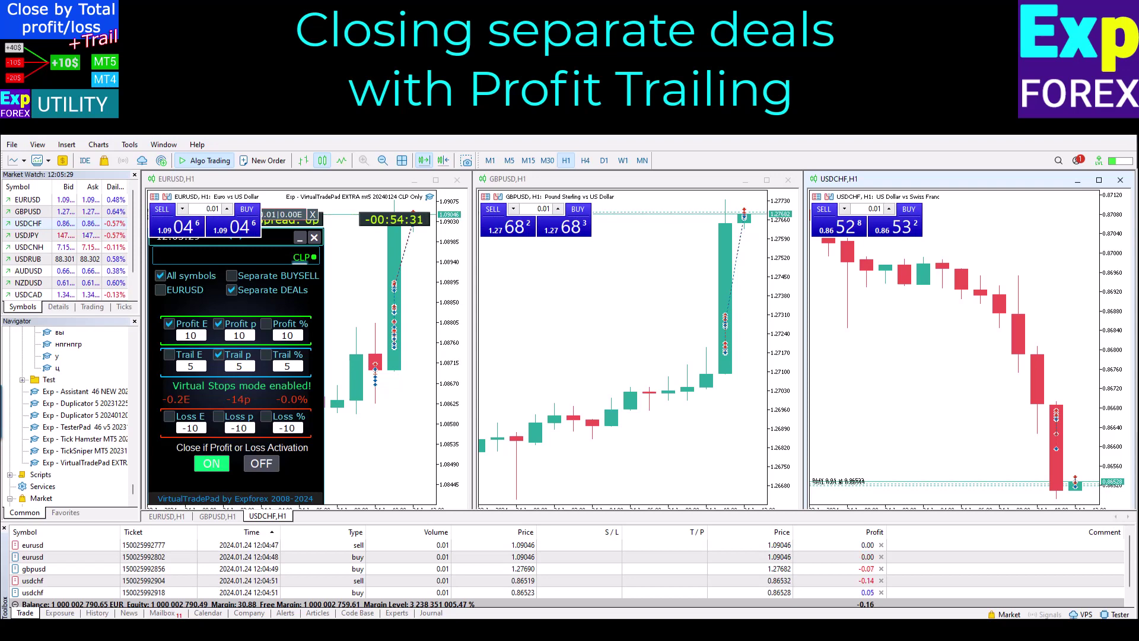
Step: Inspect the latest closed GBPUSD deal and the Experts log's Trailingprofit and Level of Profit entries
left_click(97, 612)
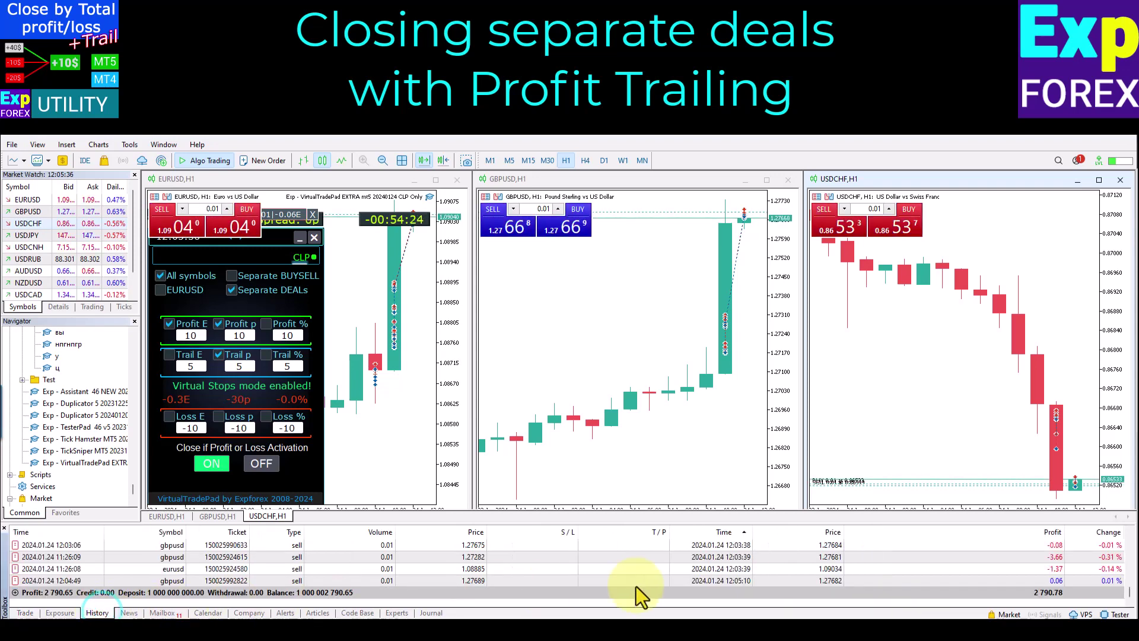
left_click(760, 580)
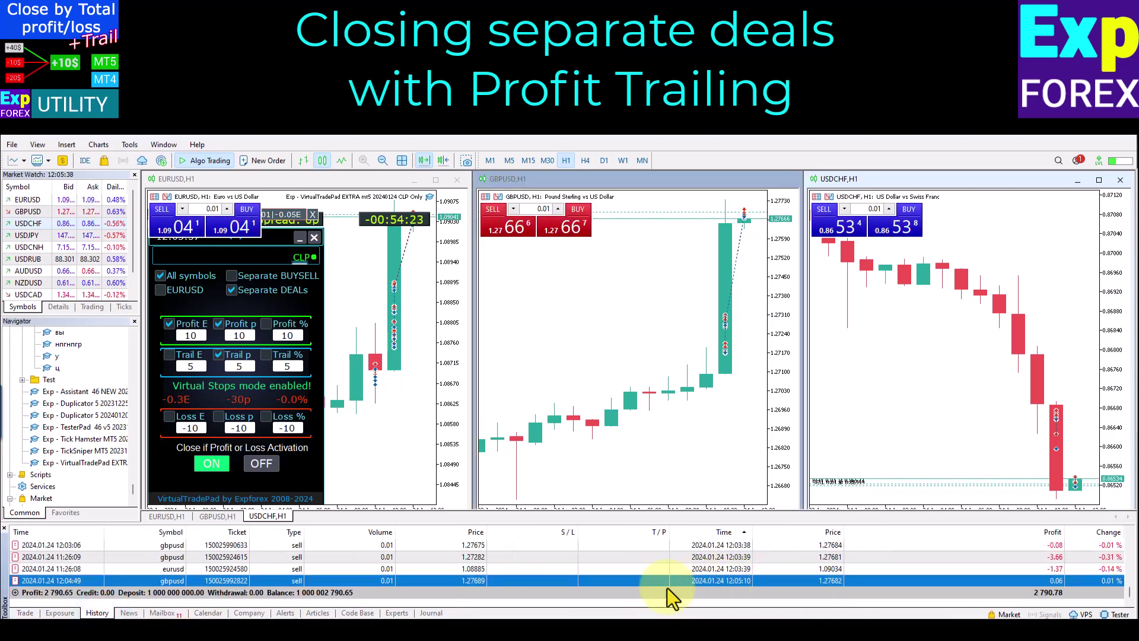
left_click(397, 612)
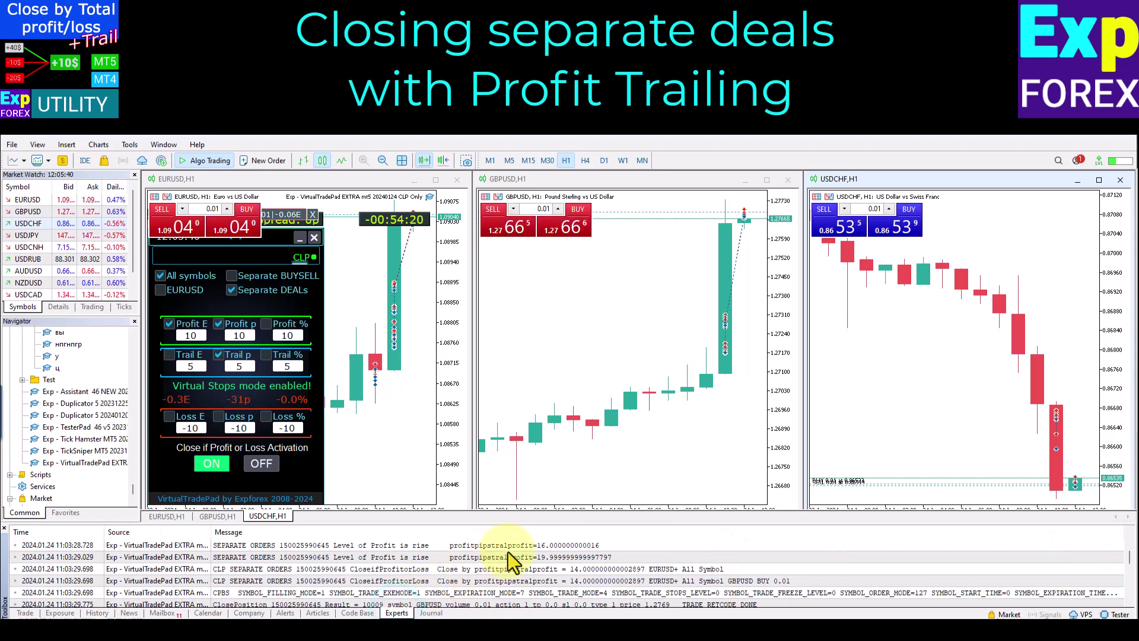
scroll(508, 552, "down", 5)
scroll(508, 552, "up", 3)
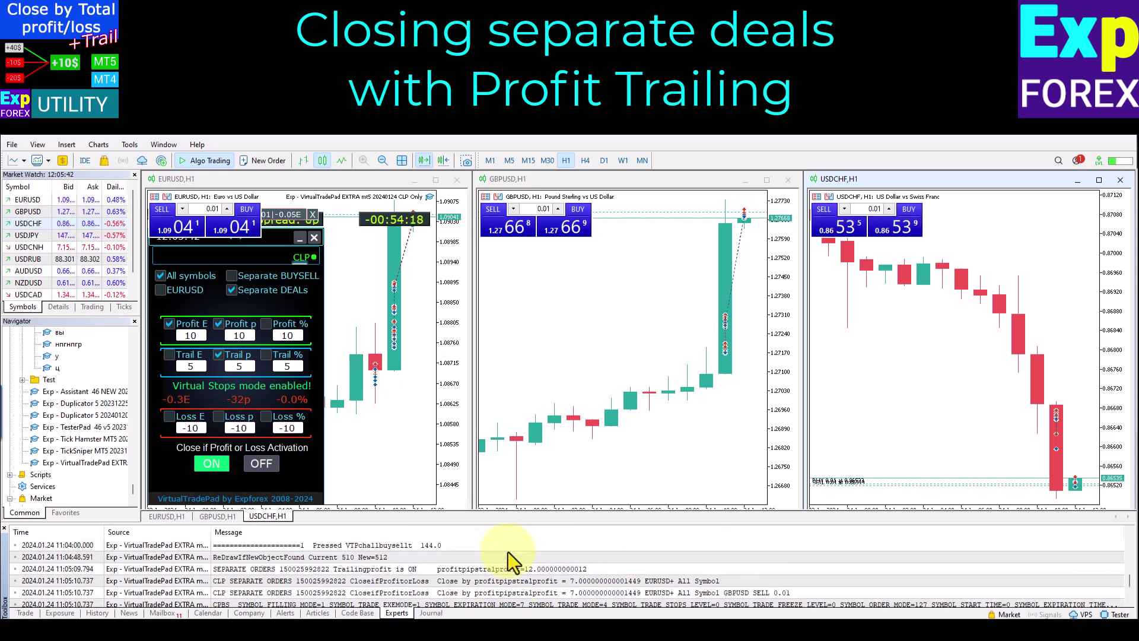
scroll(506, 554, "down", 4)
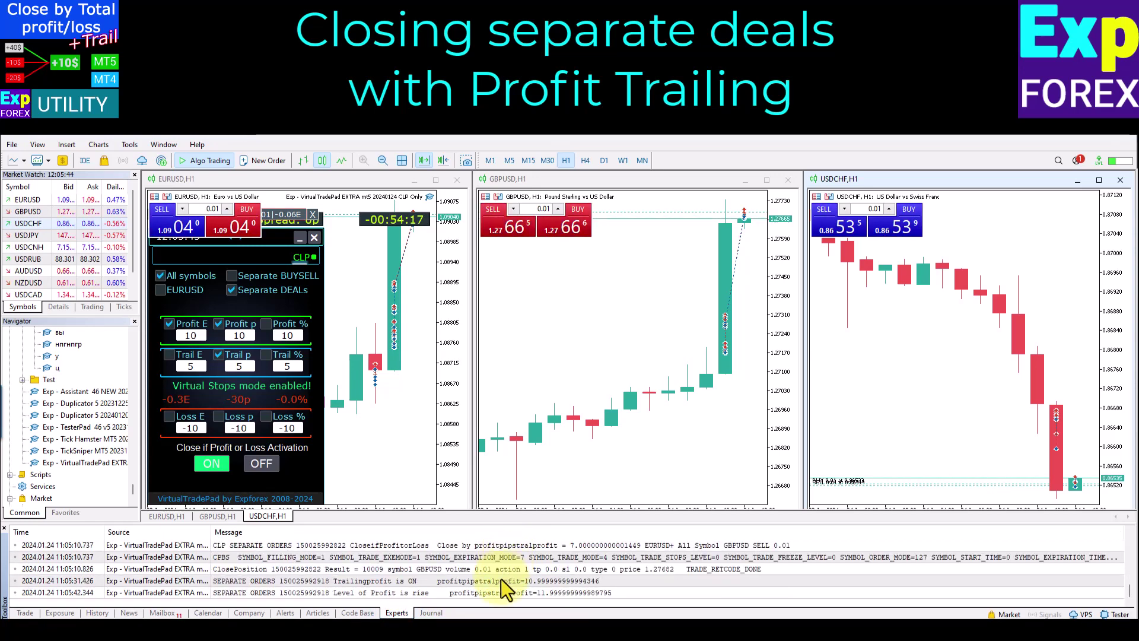
scroll(596, 593, "down", 1)
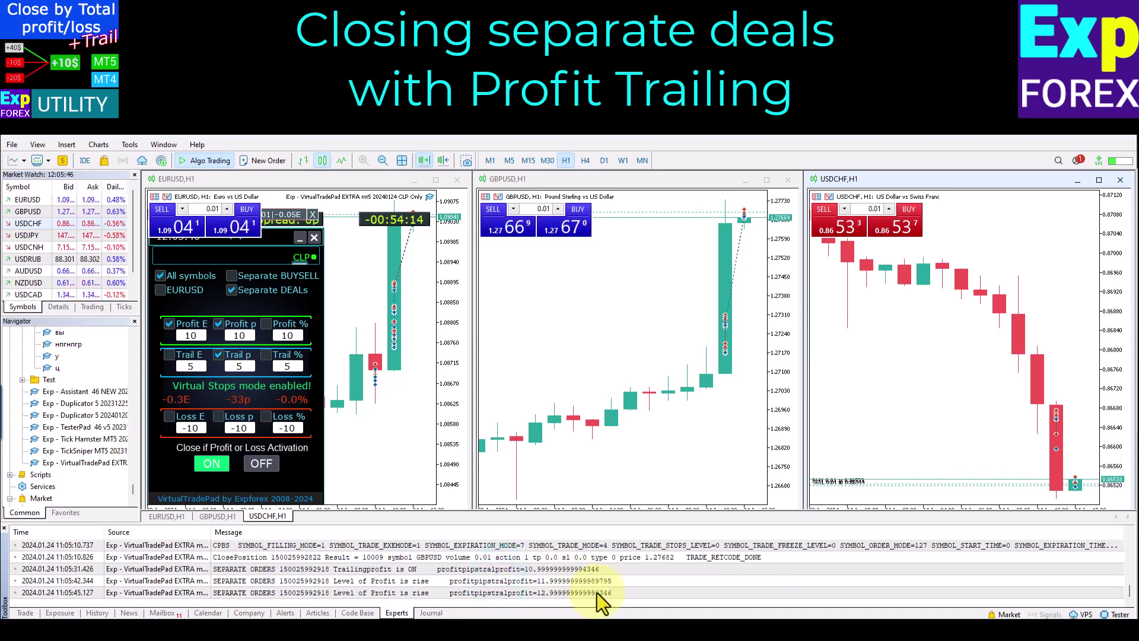
left_click(605, 571)
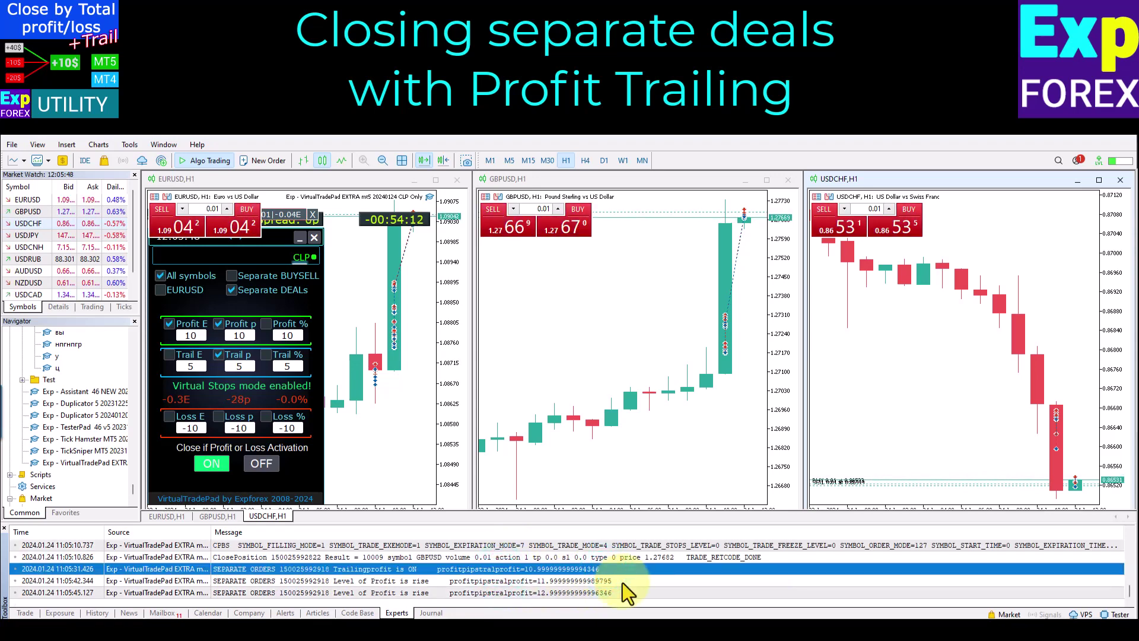
left_click(622, 582)
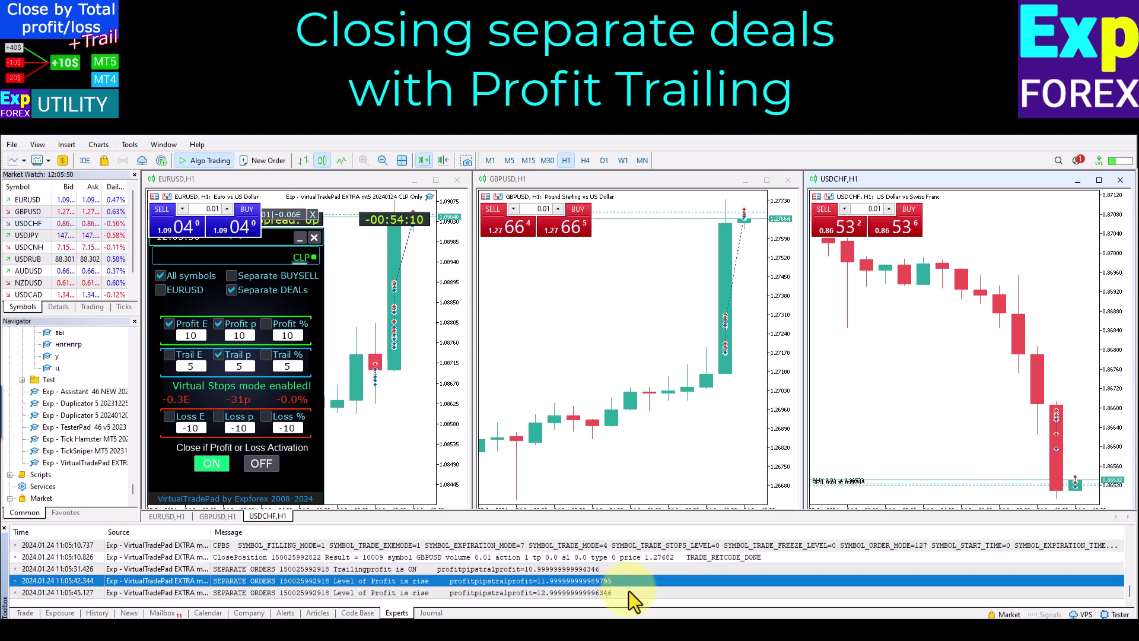
left_click(629, 590)
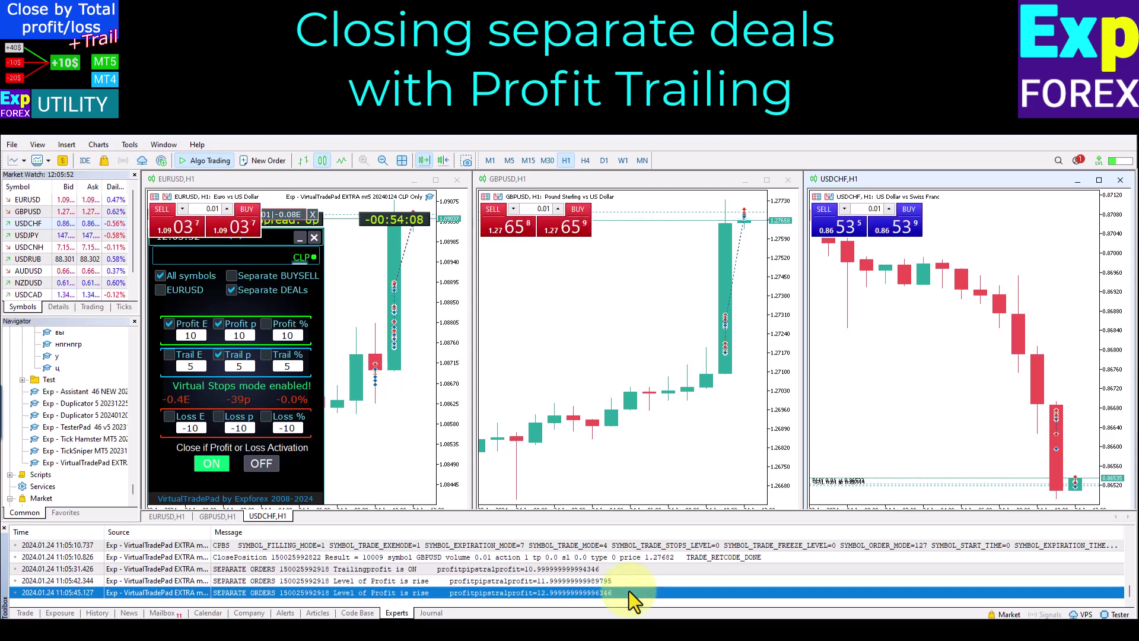
Step: Check the open USDCHF buy and the closed USDCHF and EURUSD deals, then return to the Experts log
left_click(27, 612)
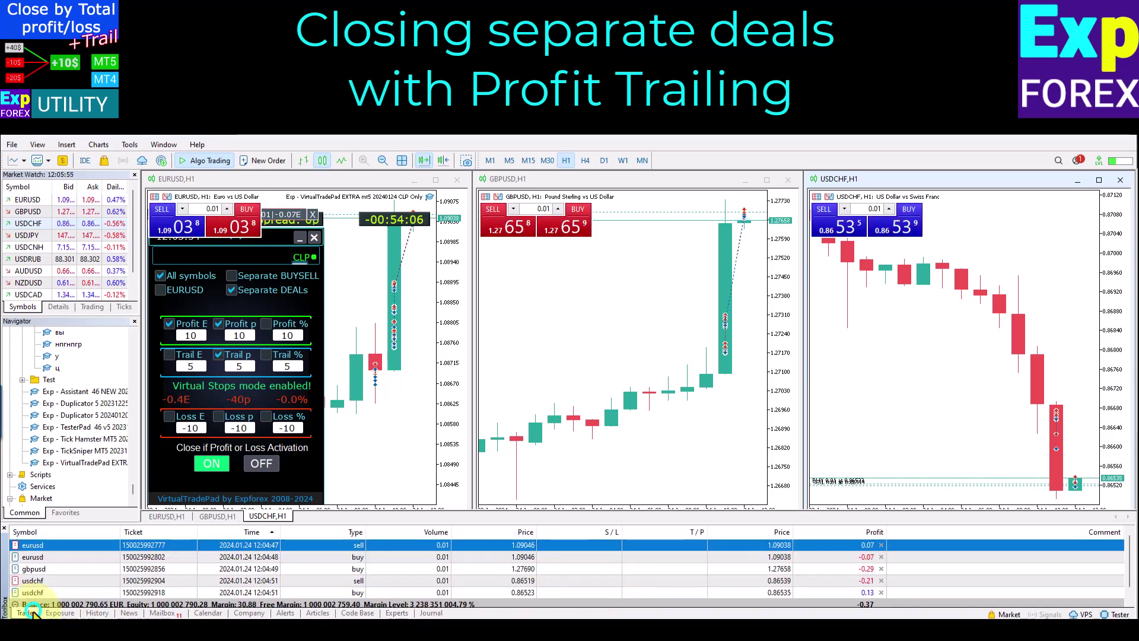
left_click(286, 592)
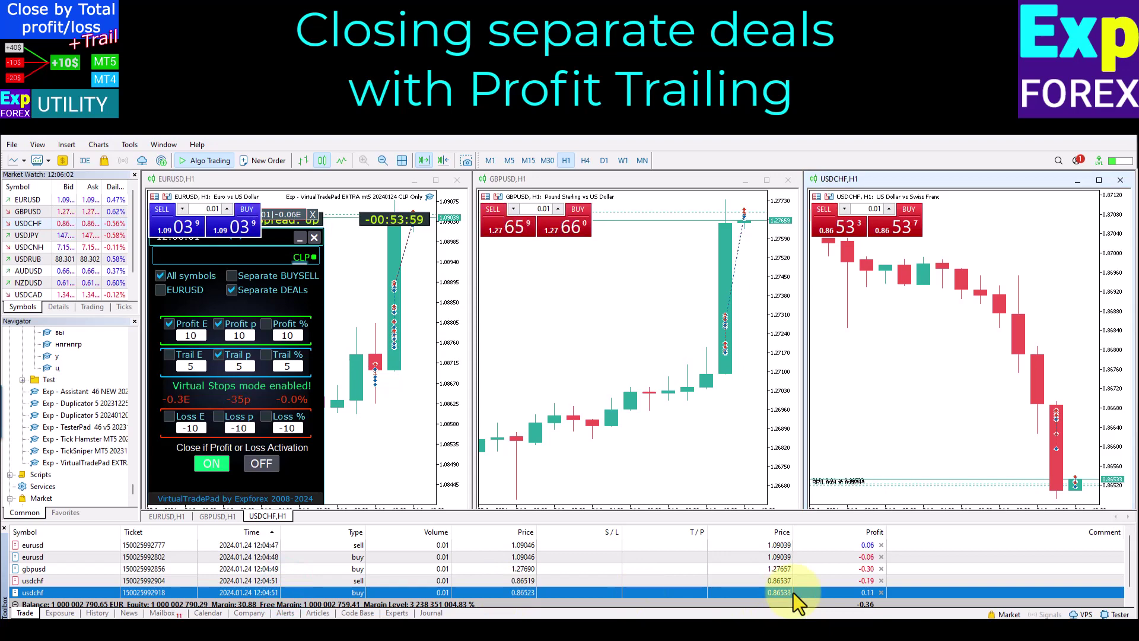
left_click(97, 613)
left_click(989, 579)
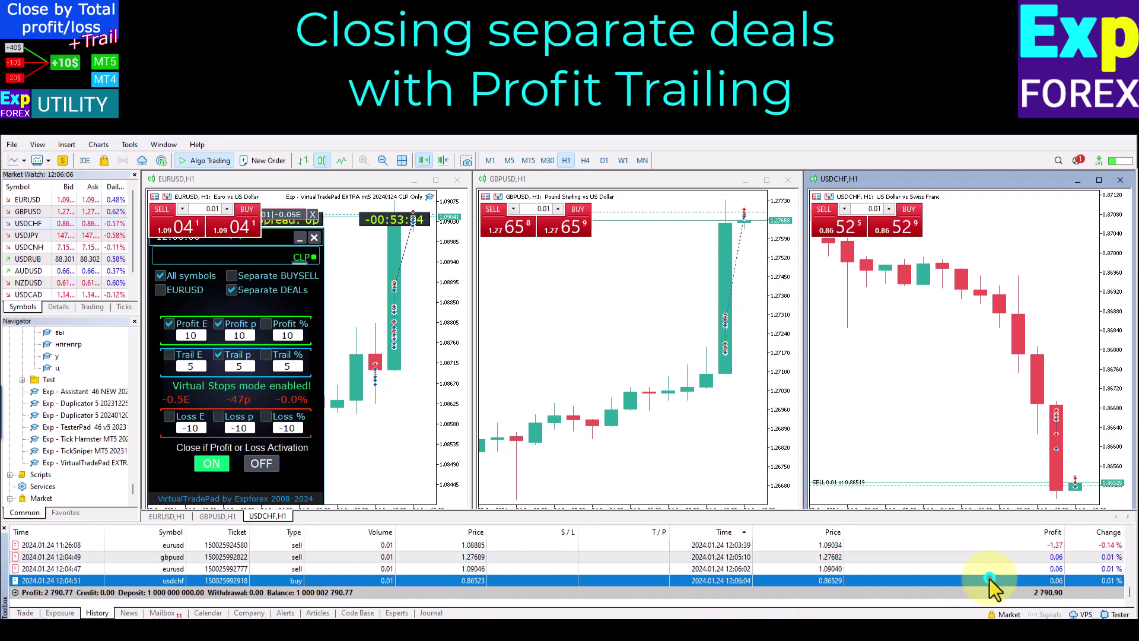
left_click(984, 567)
left_click(395, 613)
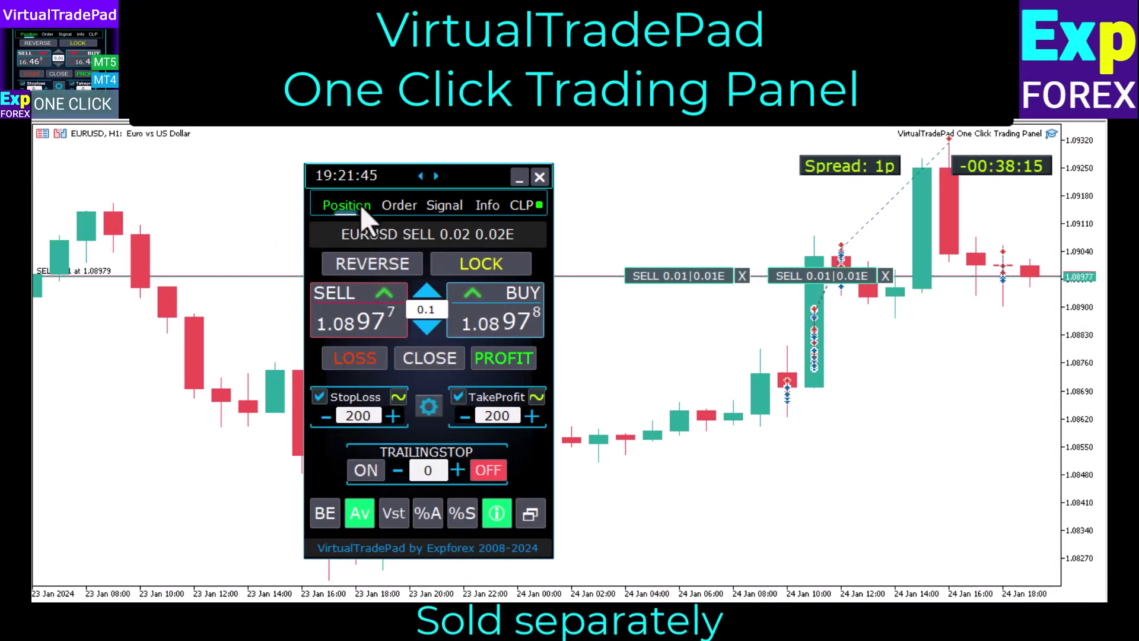
Step: Step the VirtualTradePad panel through its Order, Signal and Info pages
left_click(395, 204)
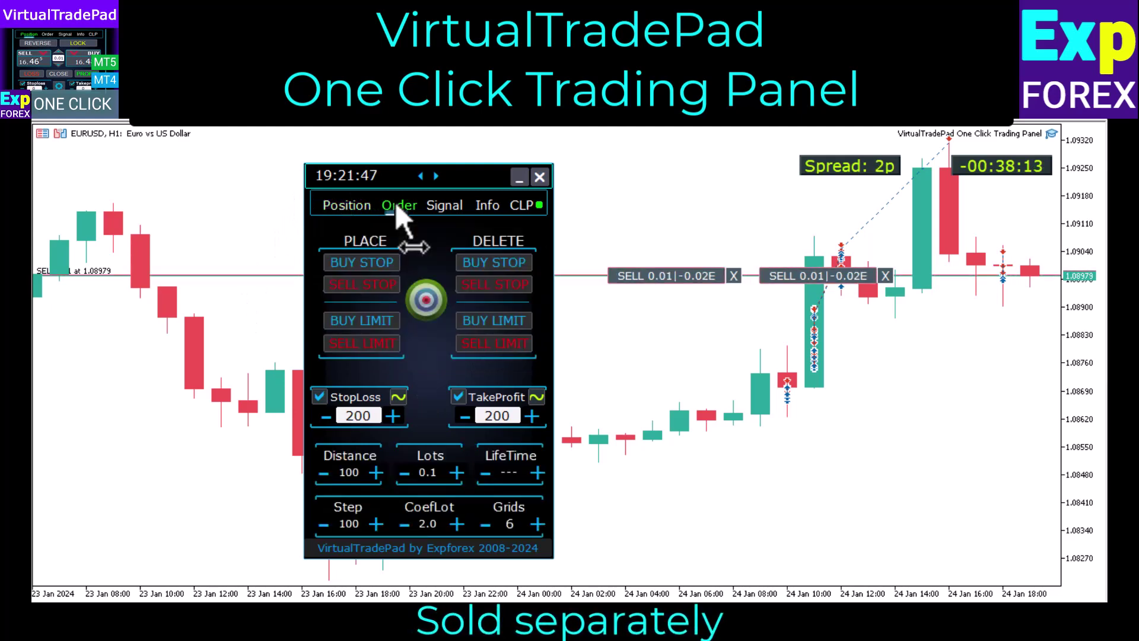
left_click(441, 202)
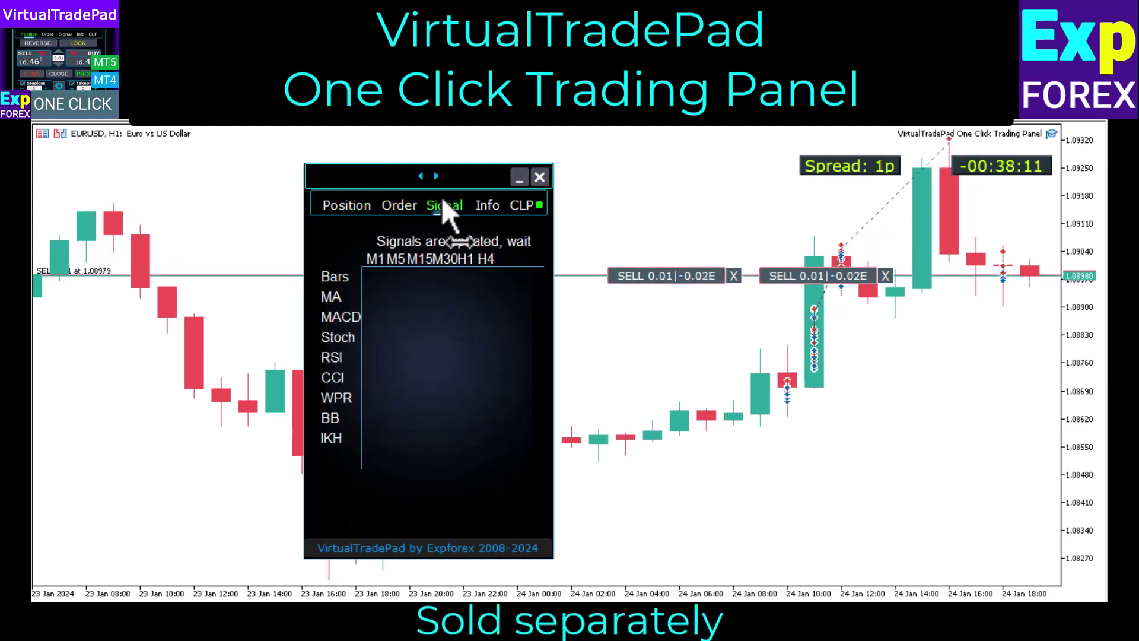
left_click(493, 203)
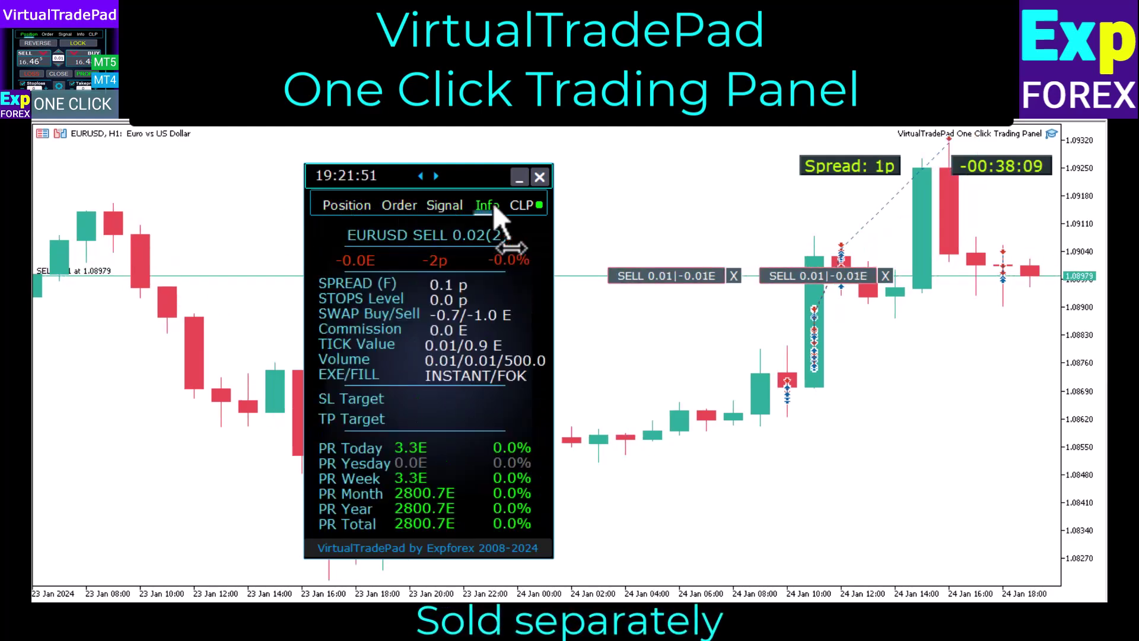